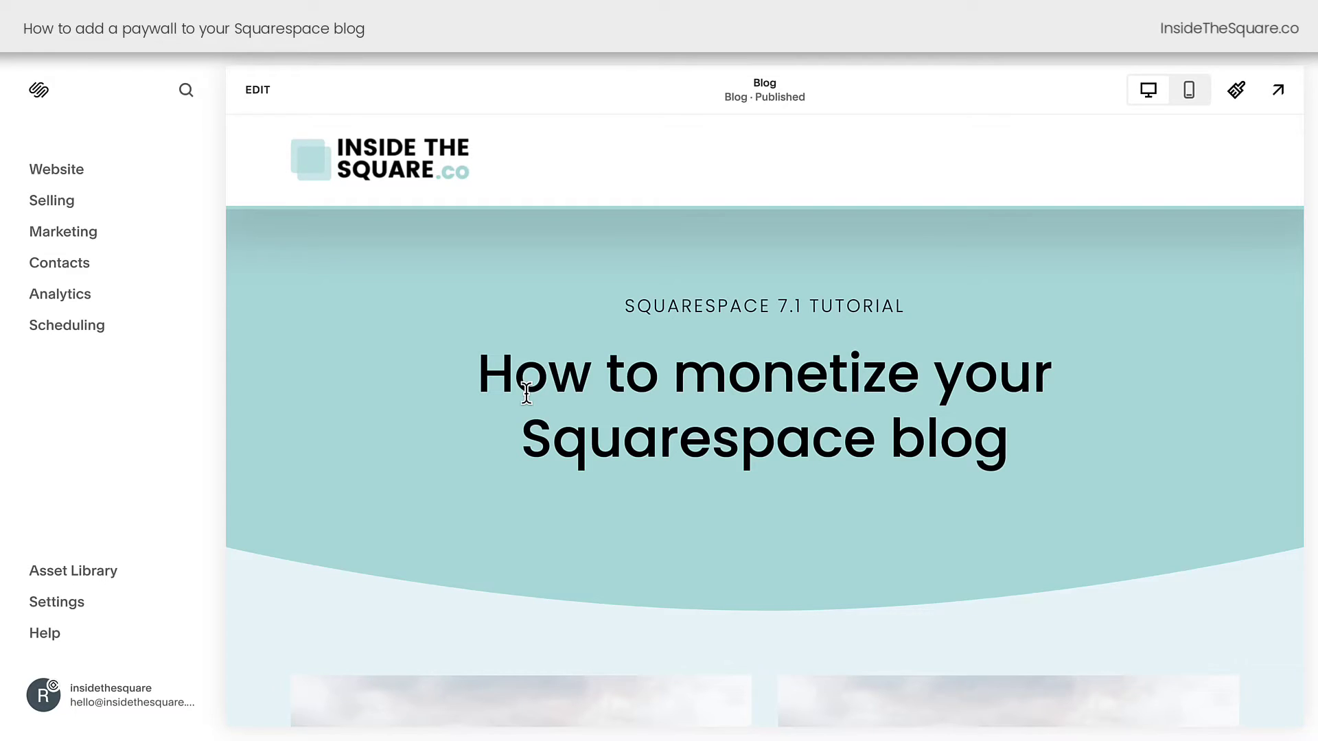
- Open the Pricing Plans section of the unlinked Blog page from the Website pages list
click(82, 171)
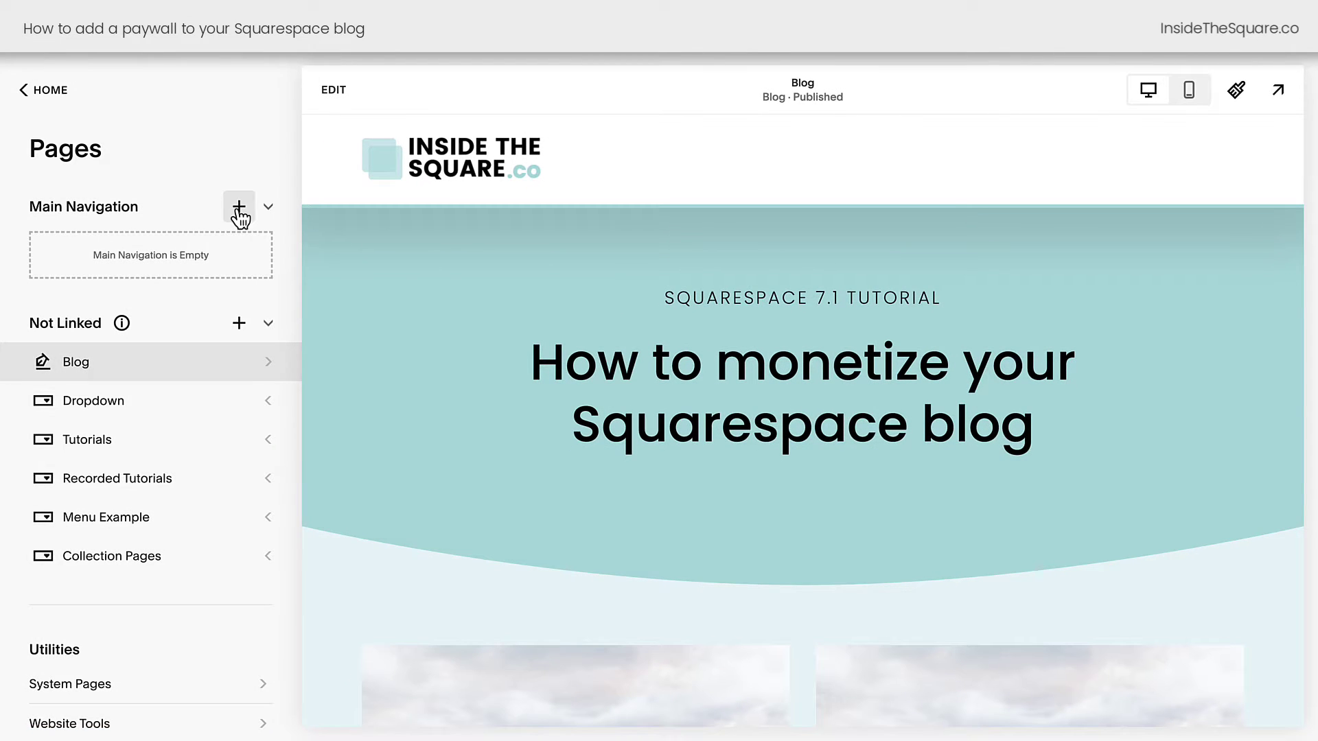
click(239, 208)
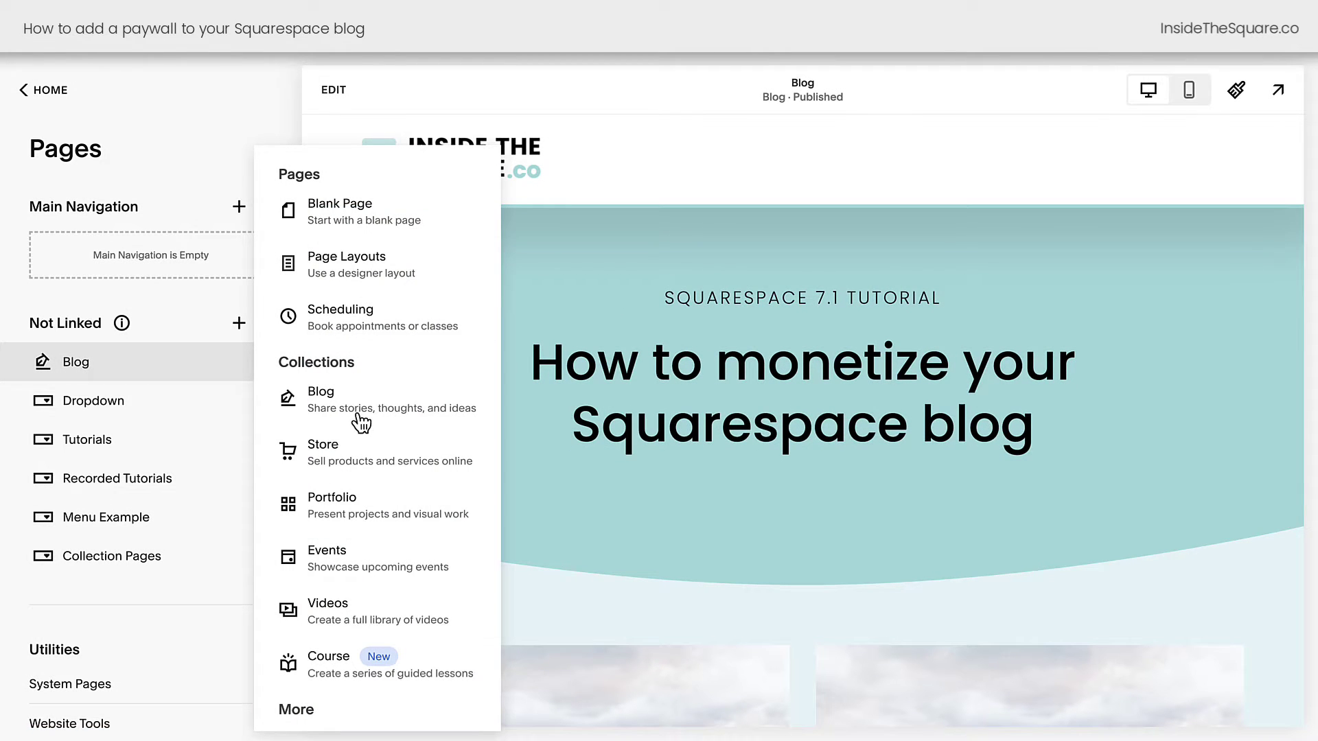
click(239, 322)
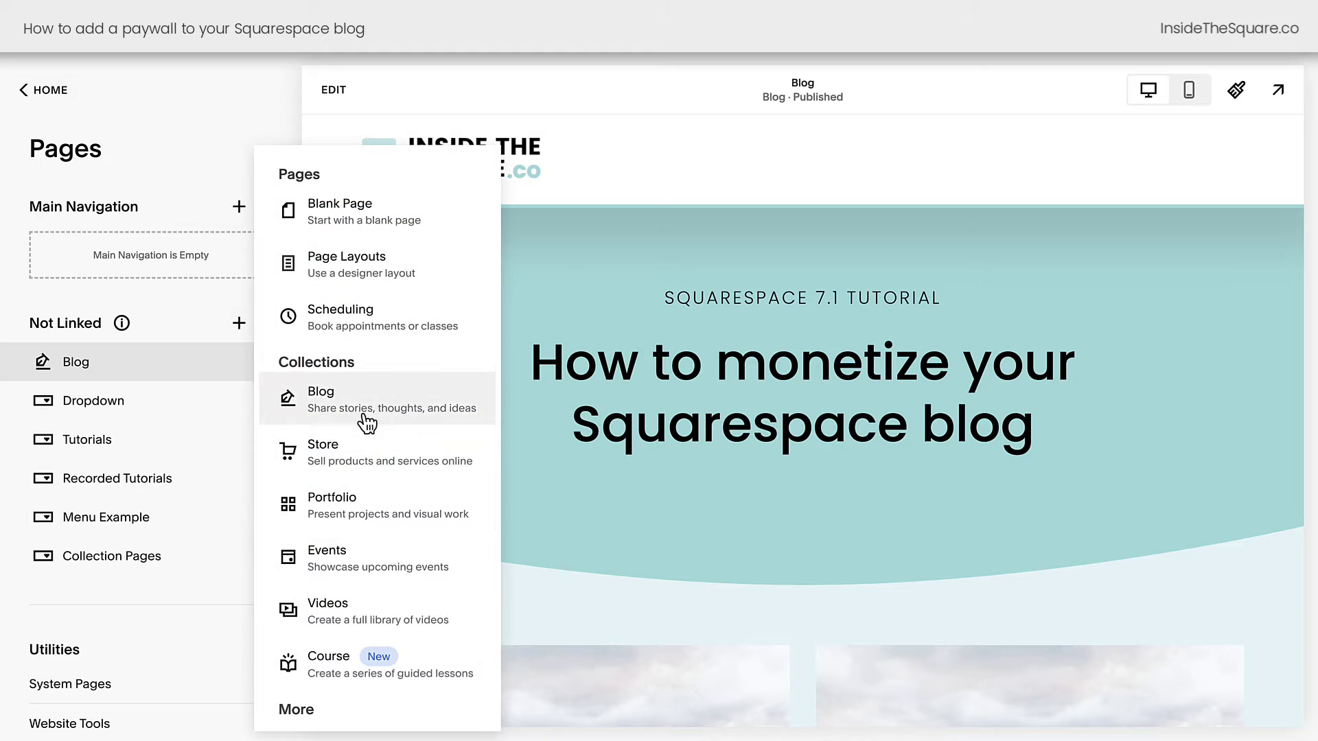
click(196, 312)
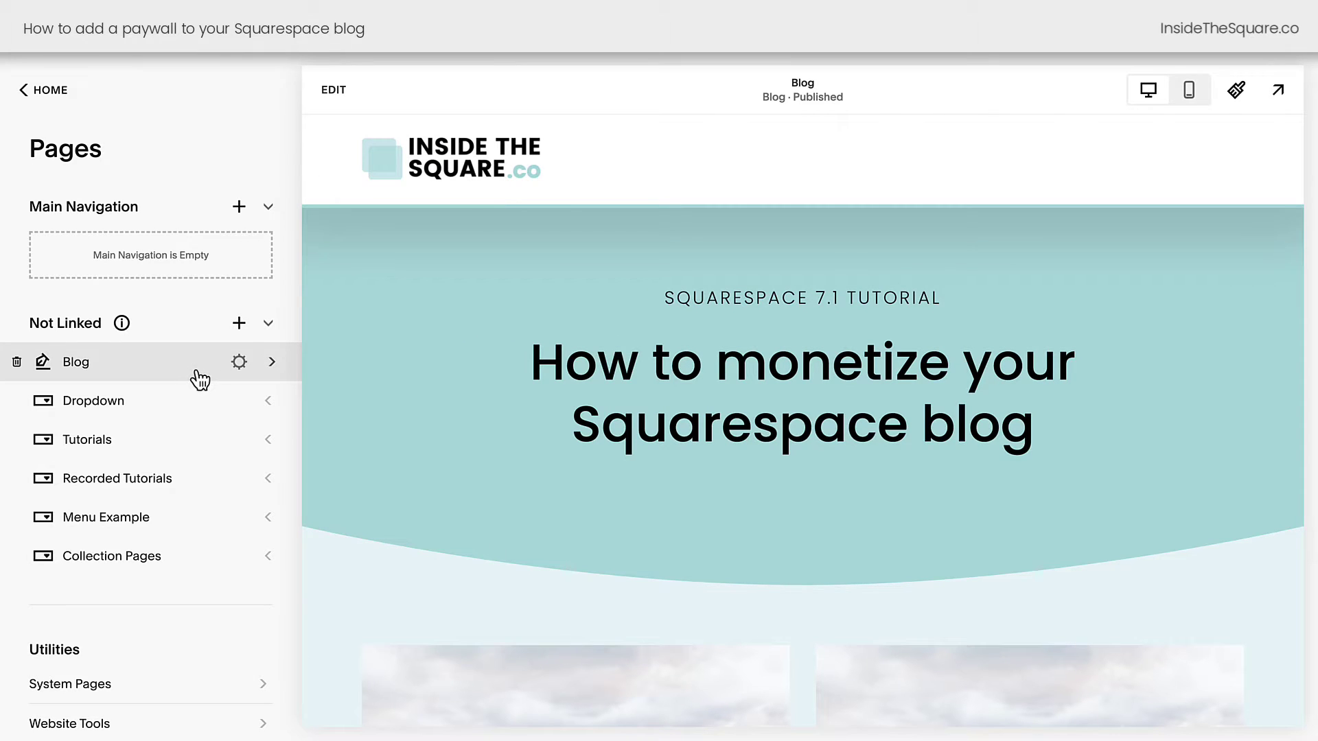
click(197, 380)
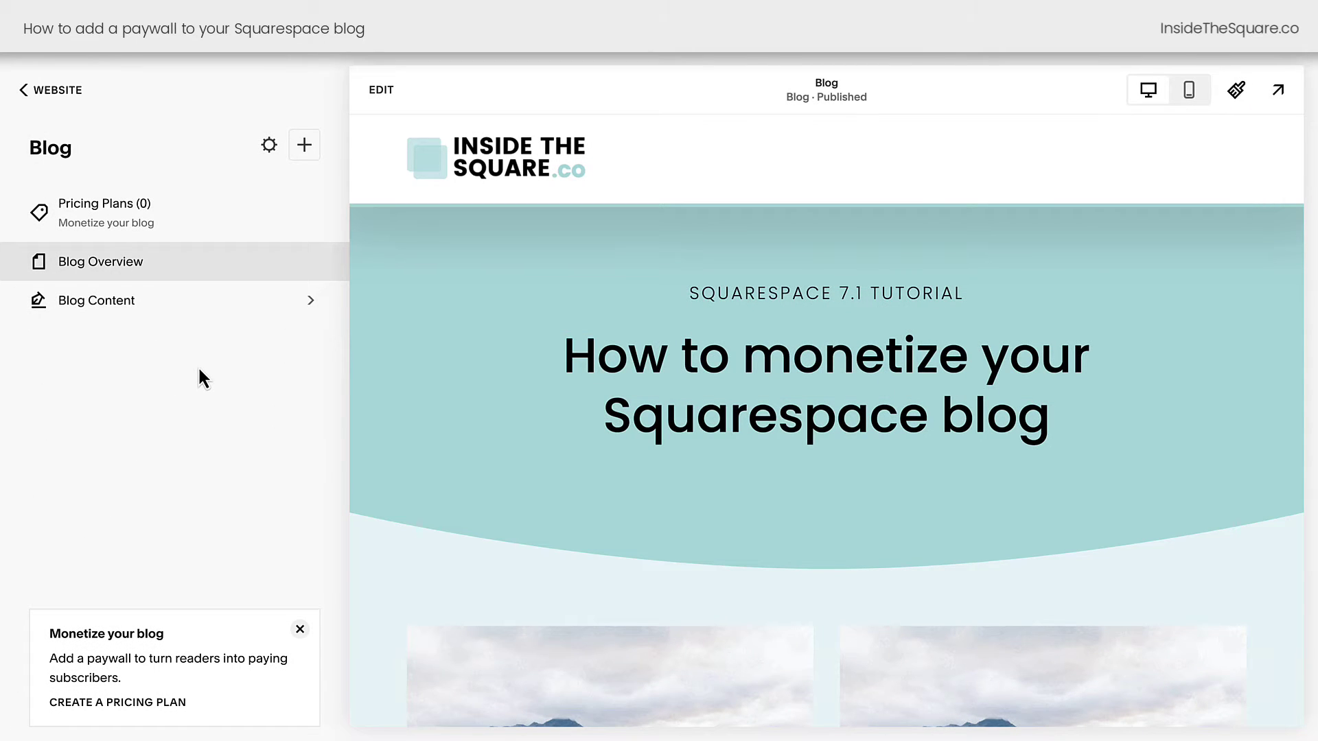
click(227, 230)
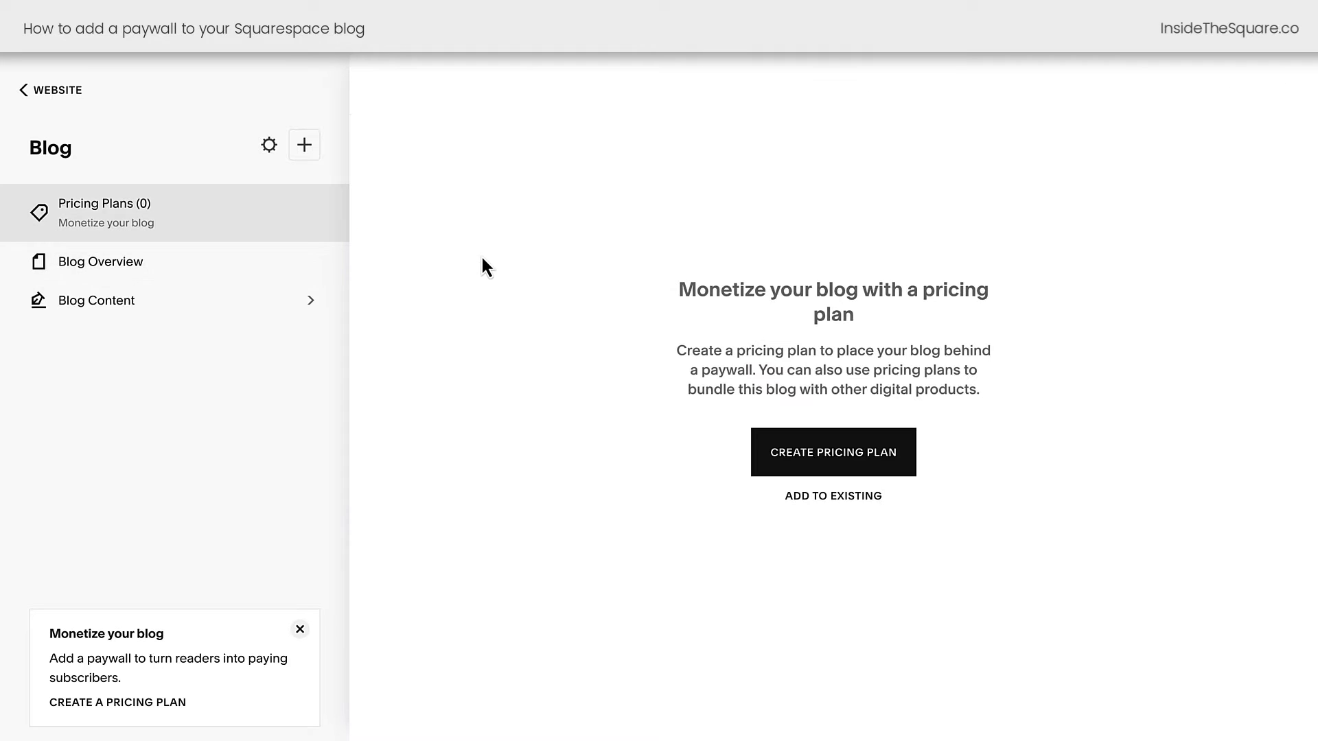
- Start a new pricing plan named Blog 3, keeping its original description
click(821, 467)
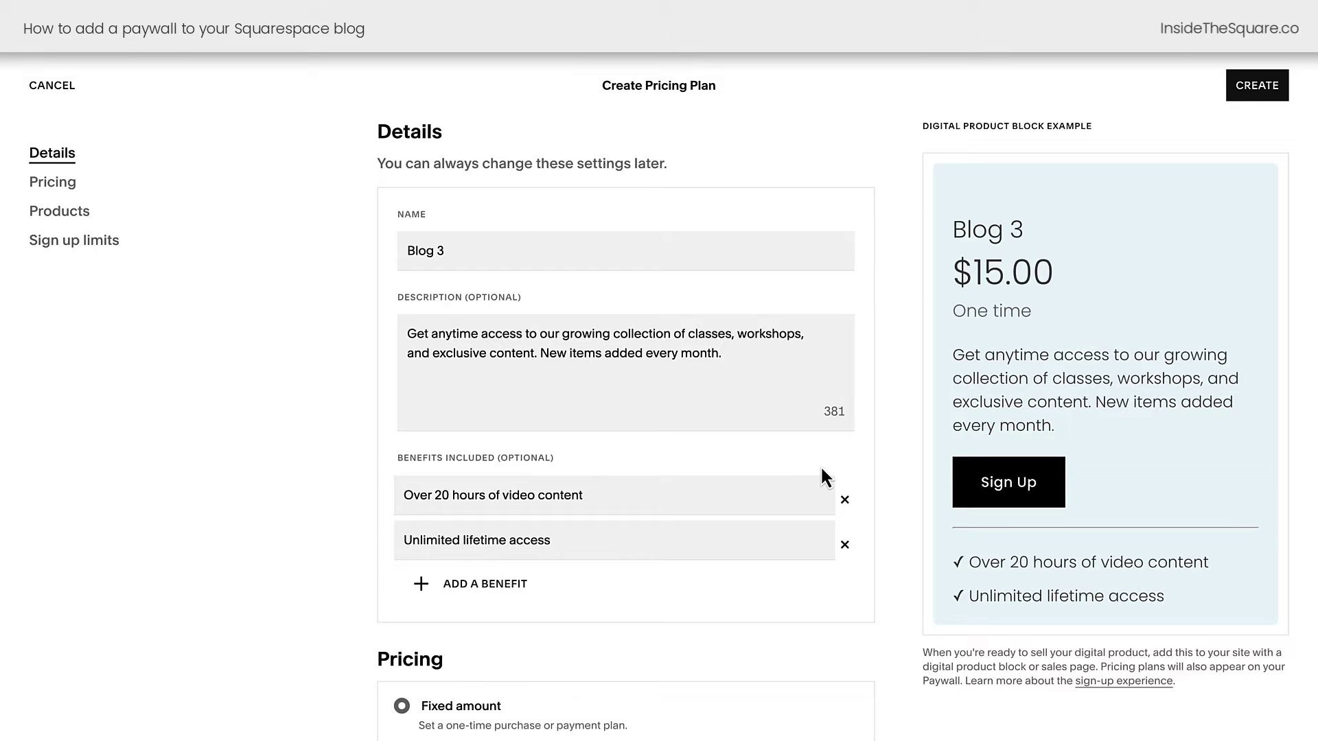
drag(507, 249, 381, 256)
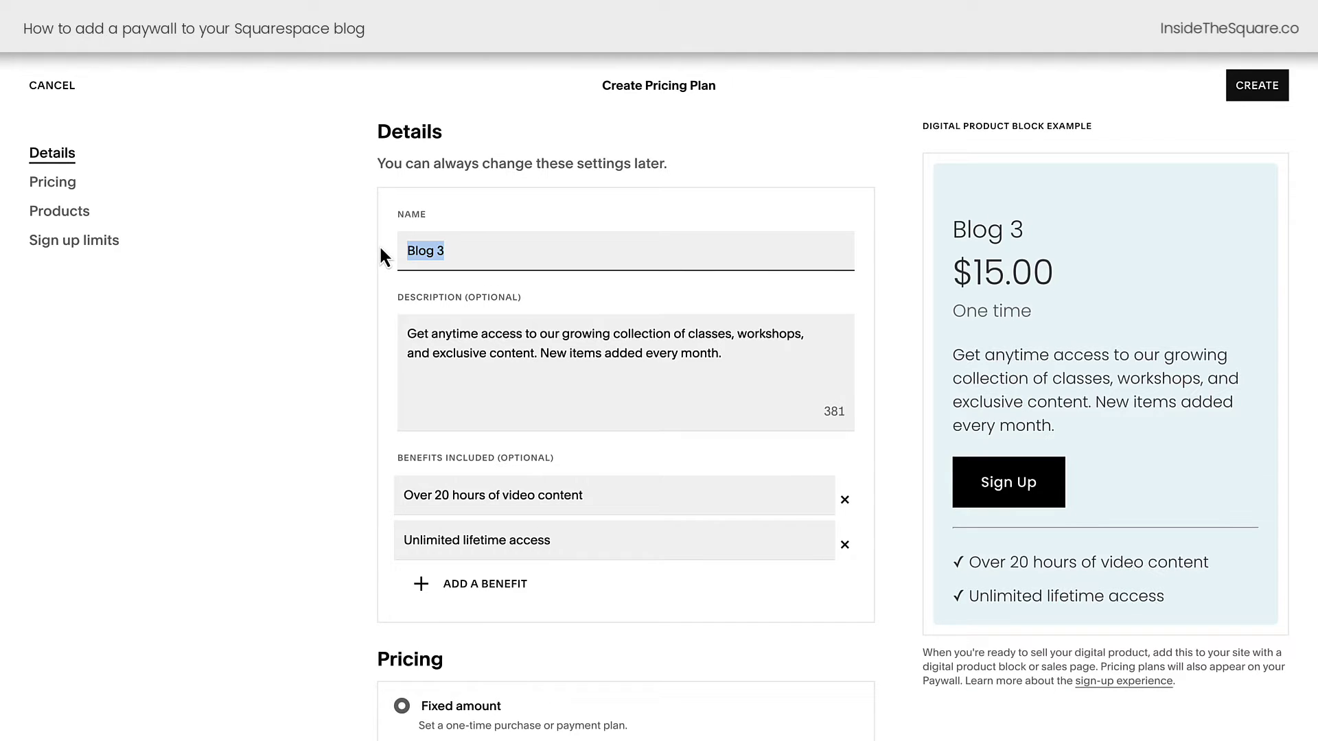
drag(780, 373, 369, 327)
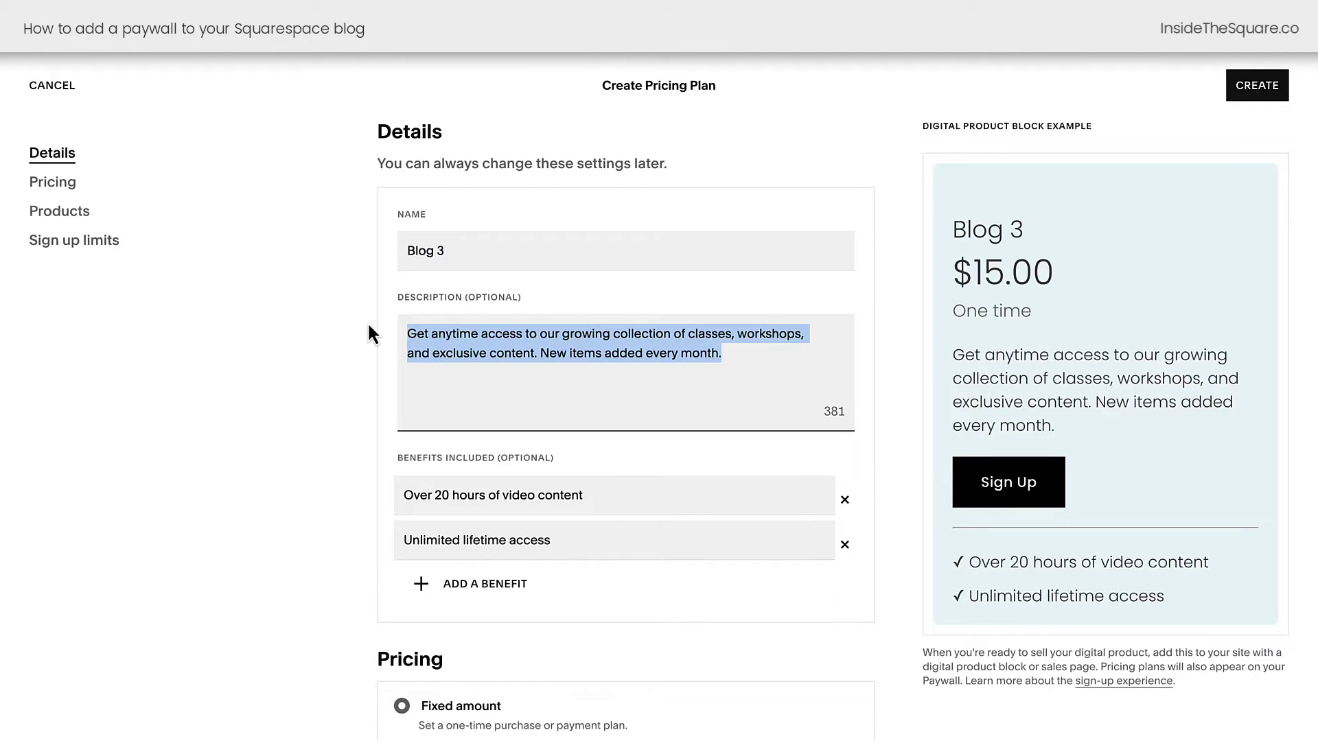
key(BackSpace)
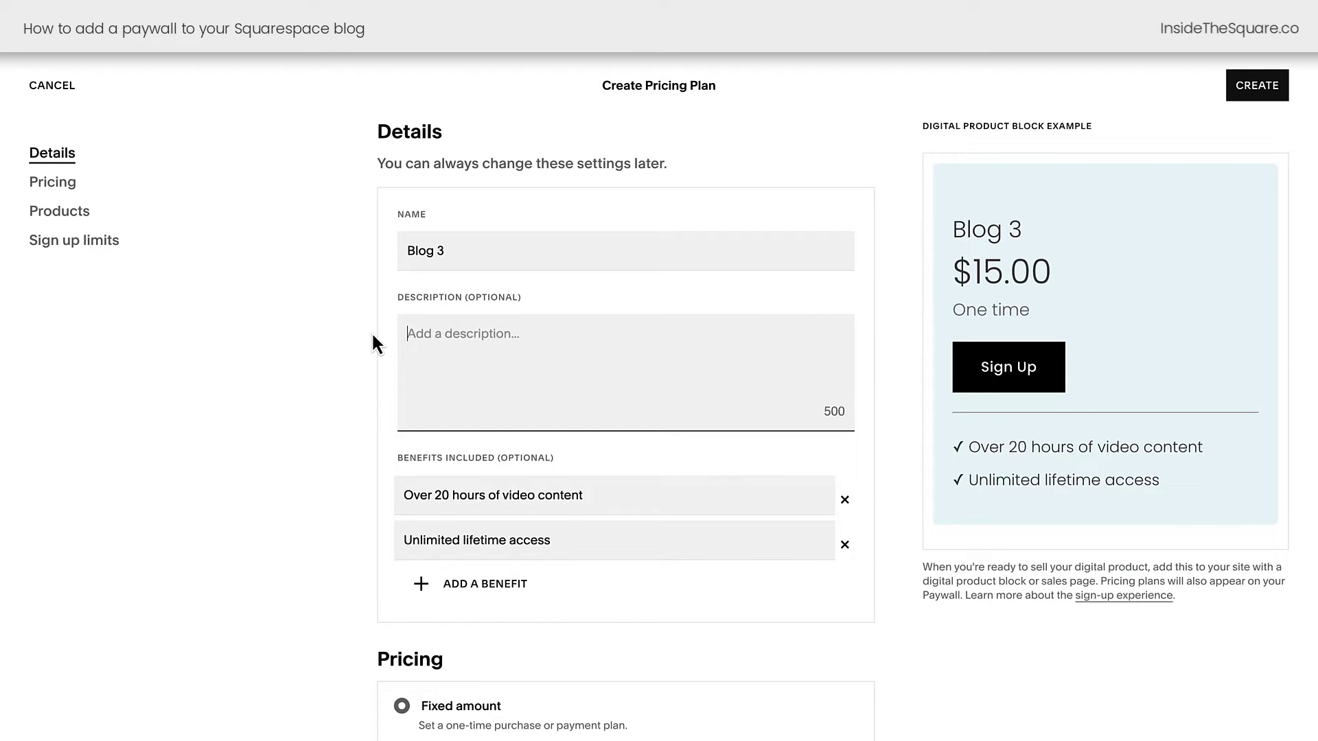
key(ctrl+z)
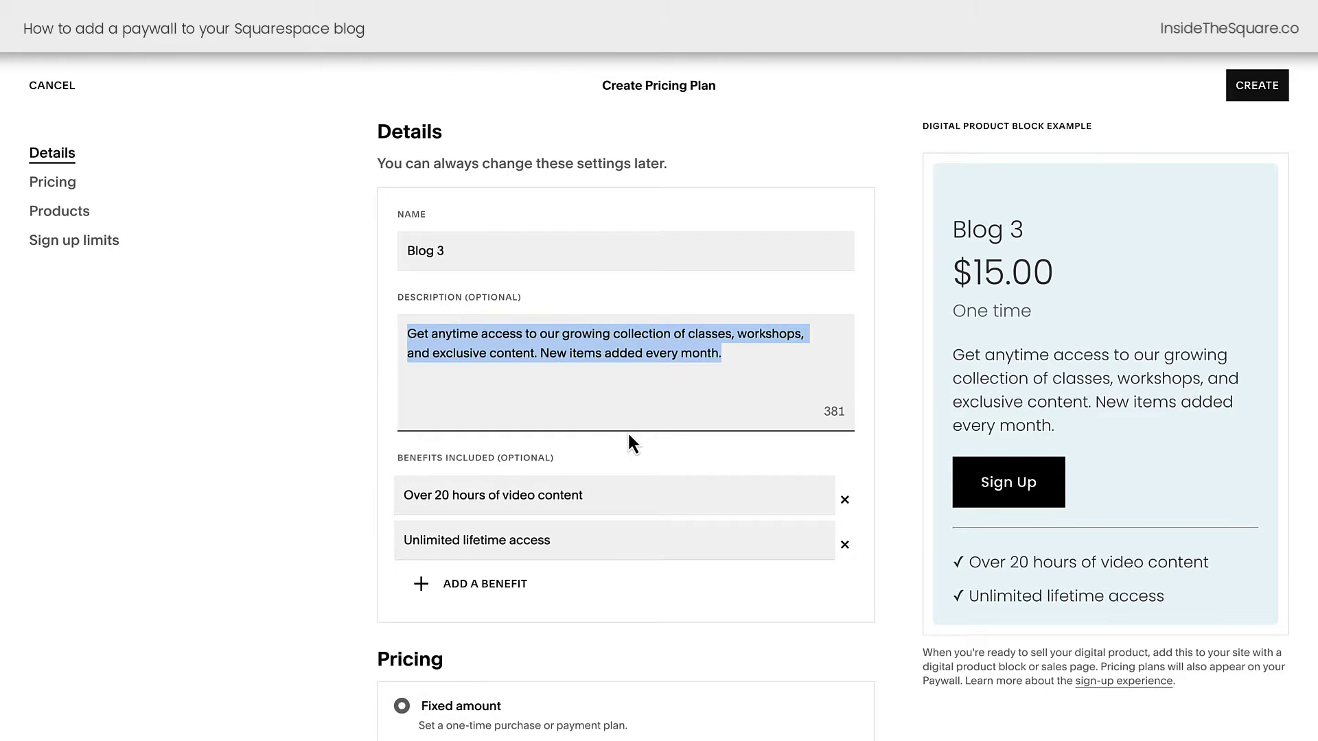
- Add three empty benefit rows to the Blog 3 plan
scroll(627, 431, down, 2)
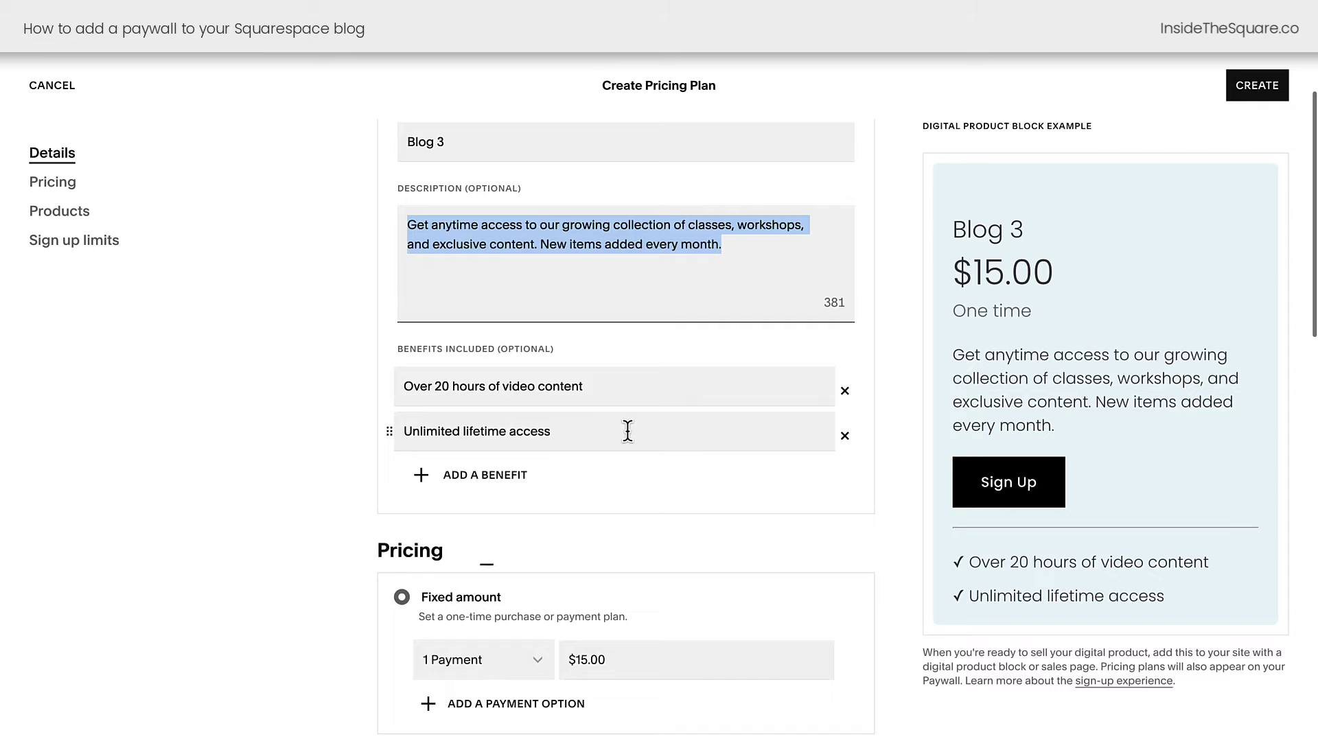
scroll(627, 429, down, 1)
click(481, 461)
click(466, 508)
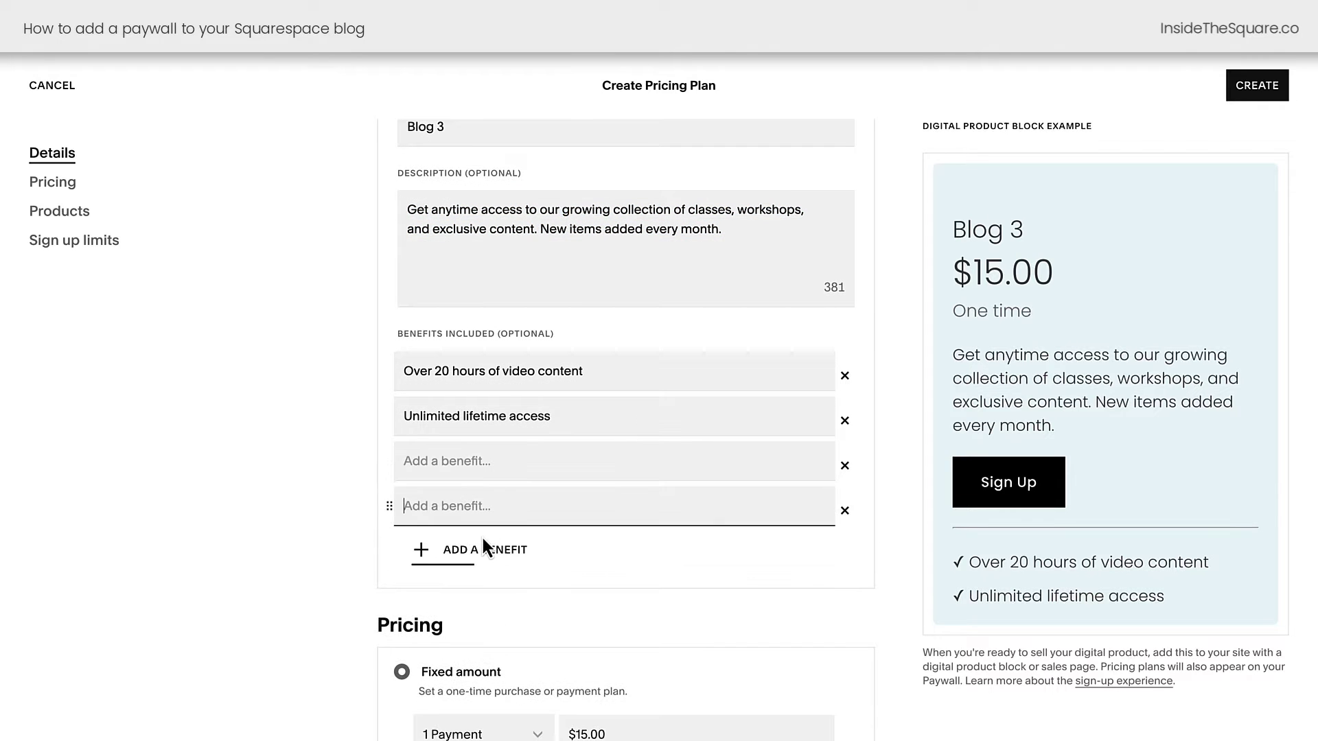
click(490, 549)
scroll(577, 543, down, 9)
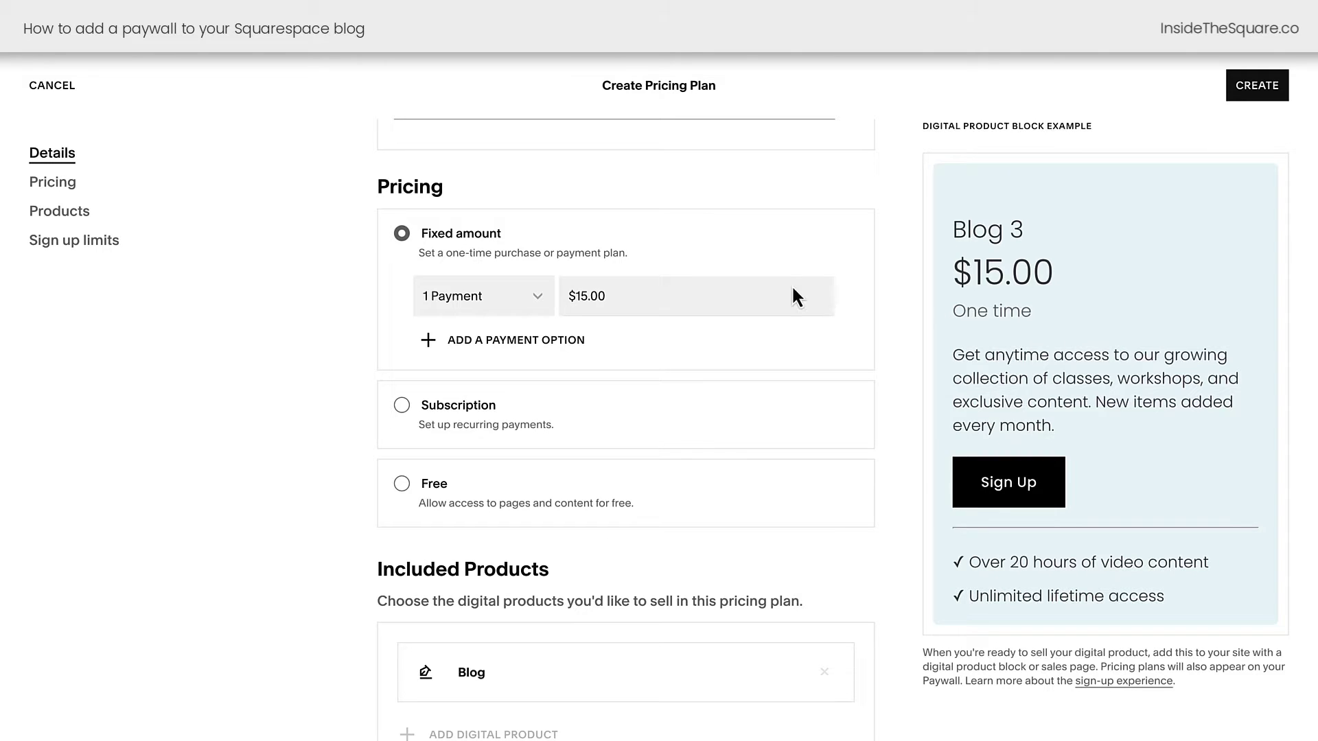
- Make Blog 3 a subscription priced at $5.00 every 1 Month
click(538, 298)
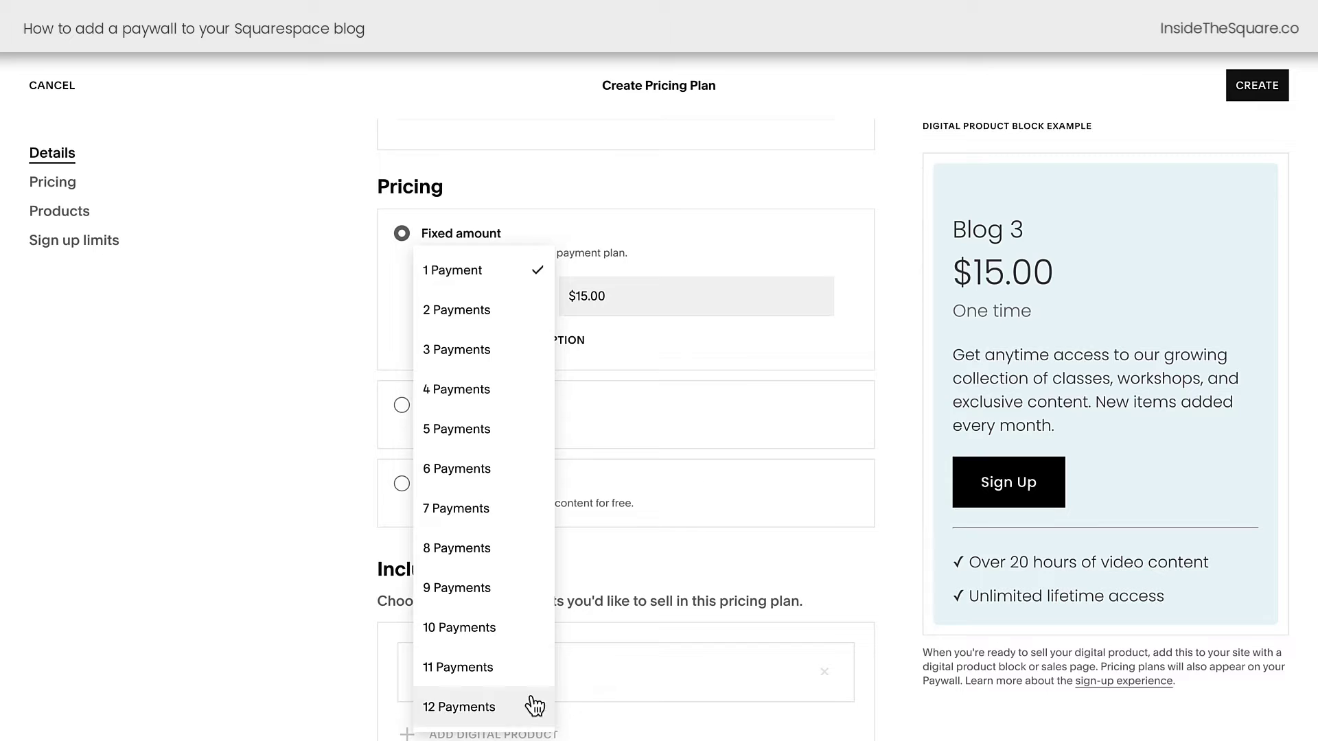
click(752, 363)
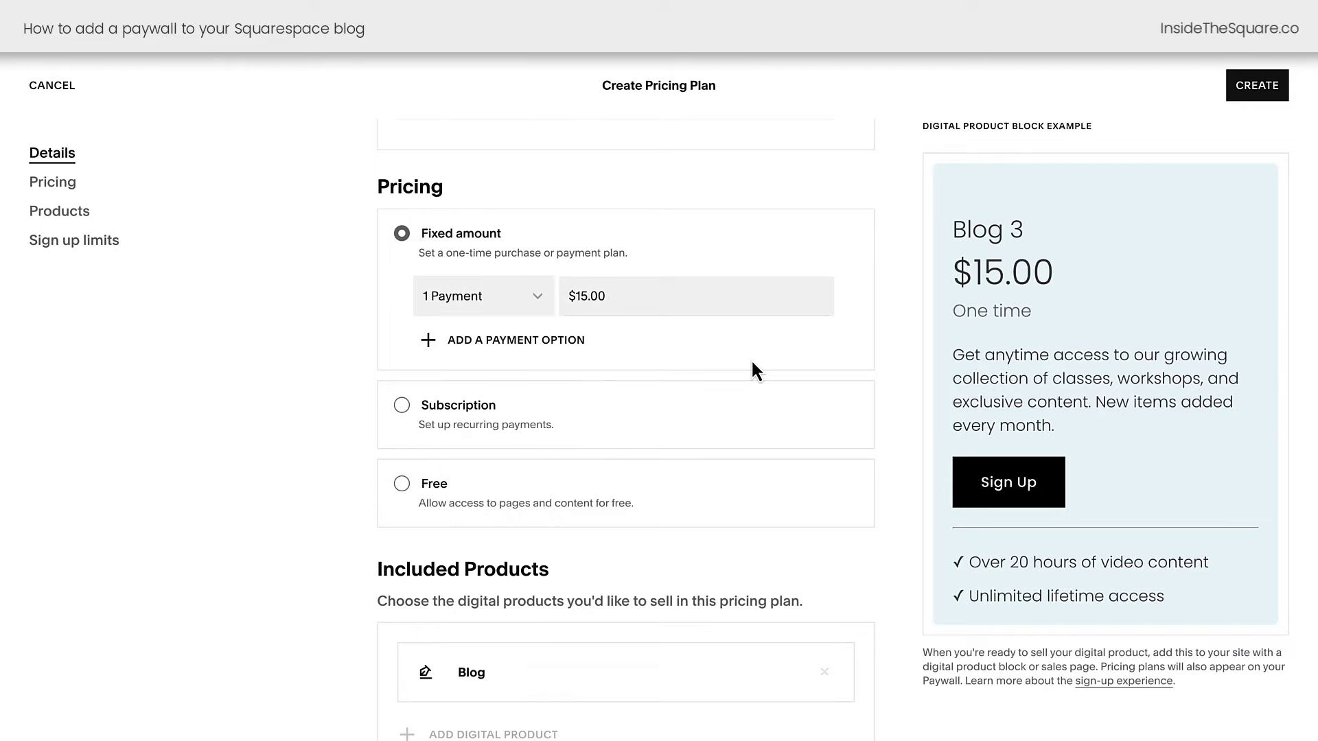
click(447, 420)
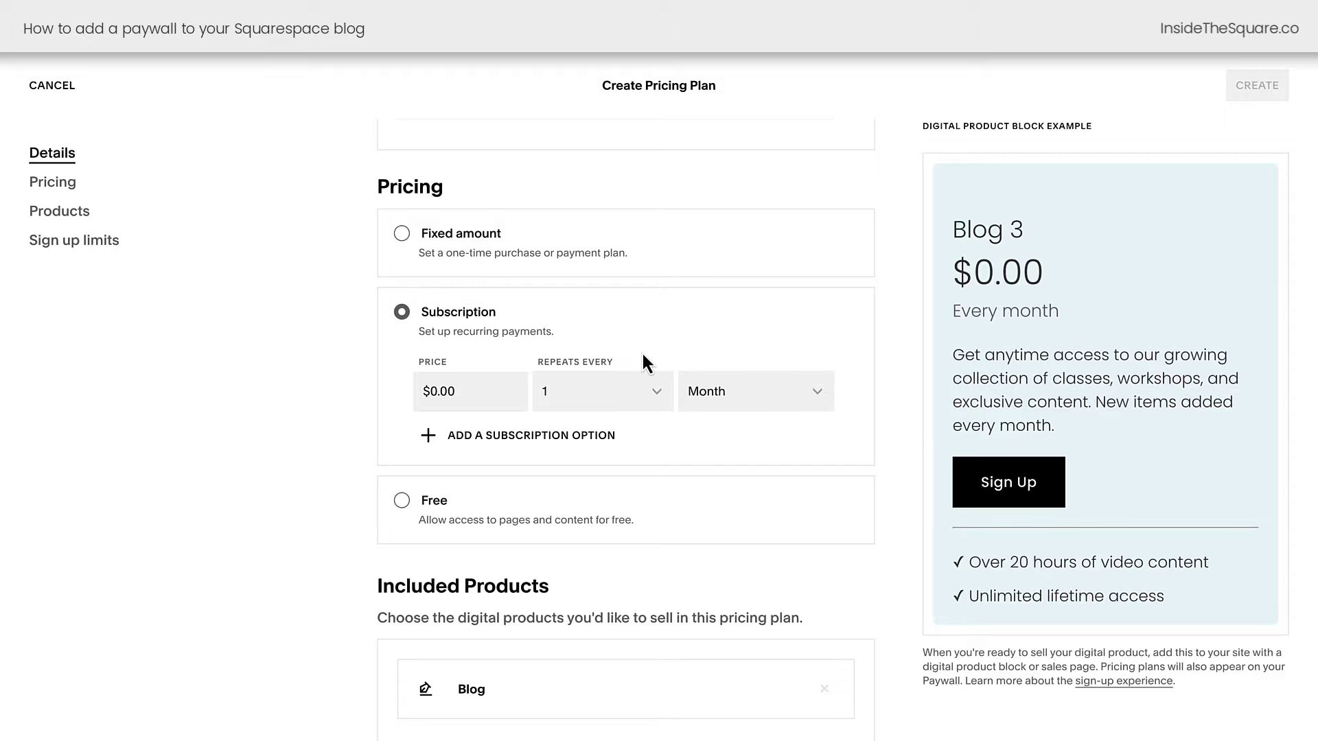
click(770, 394)
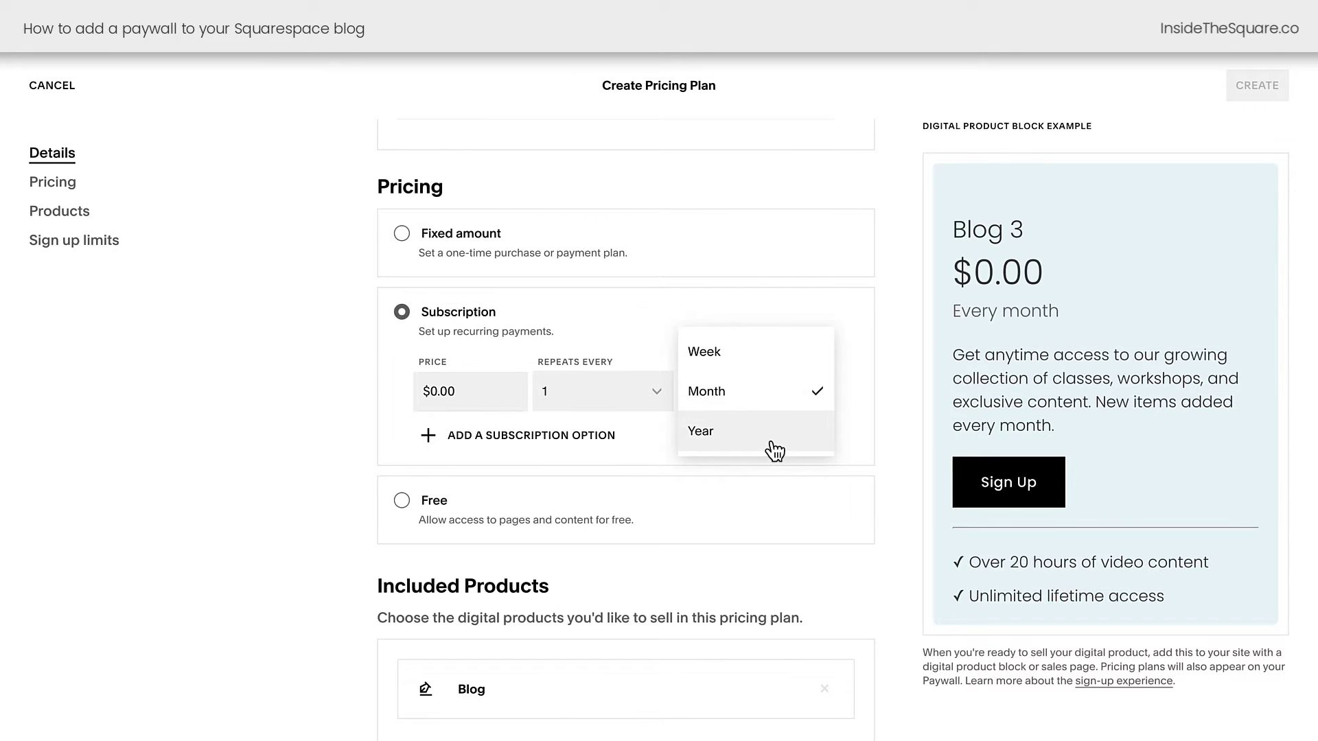
click(630, 400)
click(632, 402)
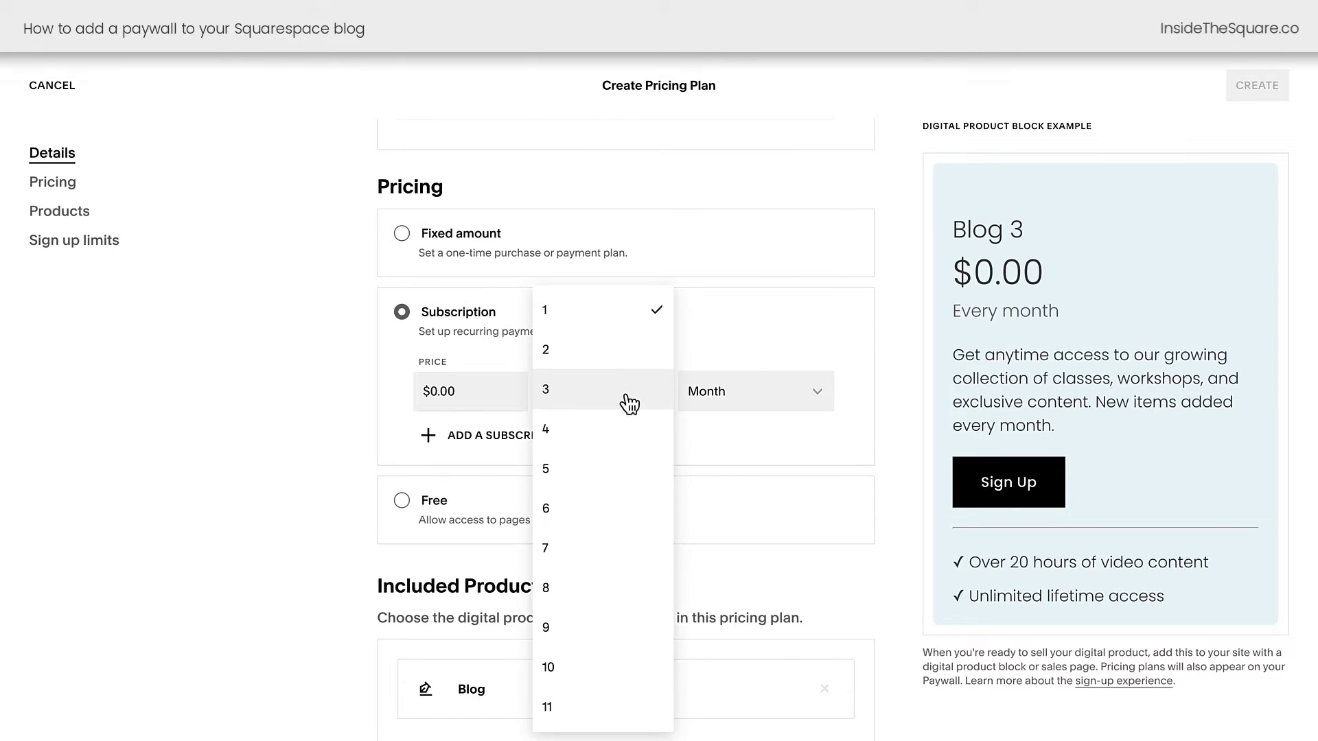
click(793, 430)
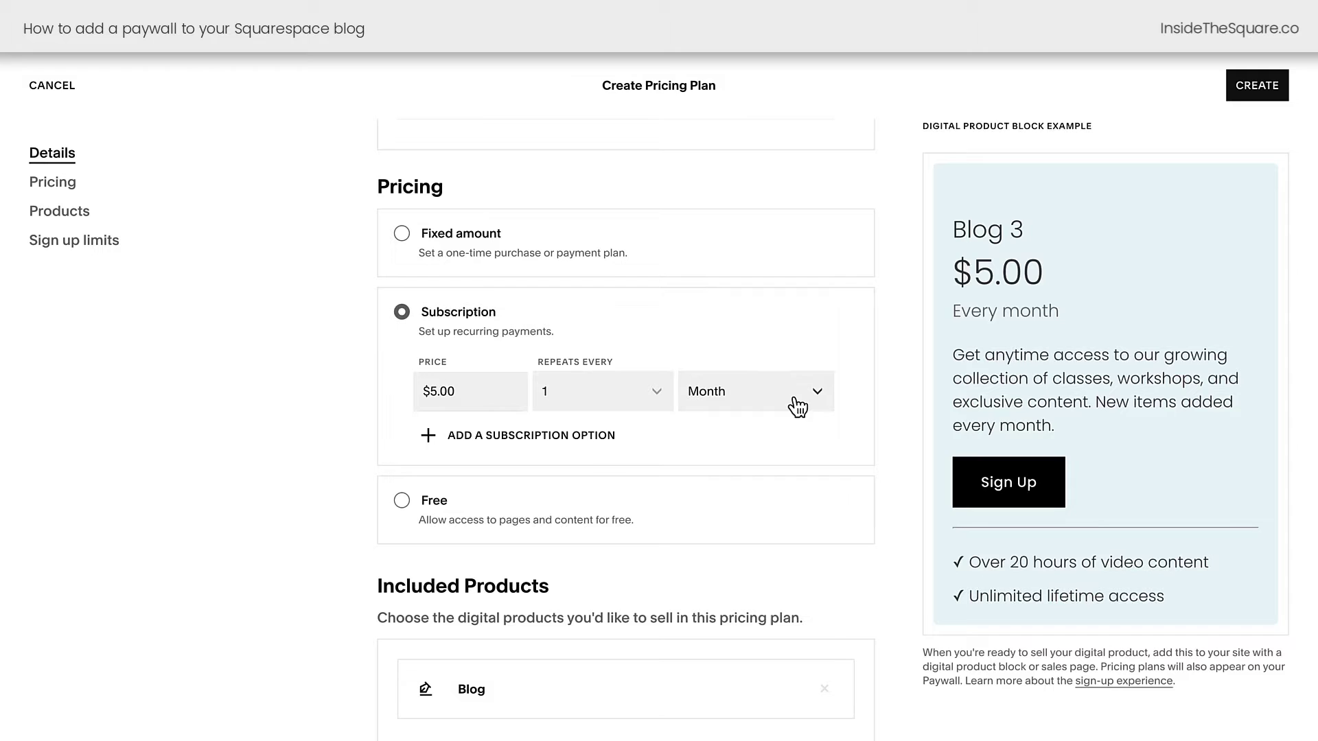
- Add a second subscription option of $50.00 billed yearly
click(594, 445)
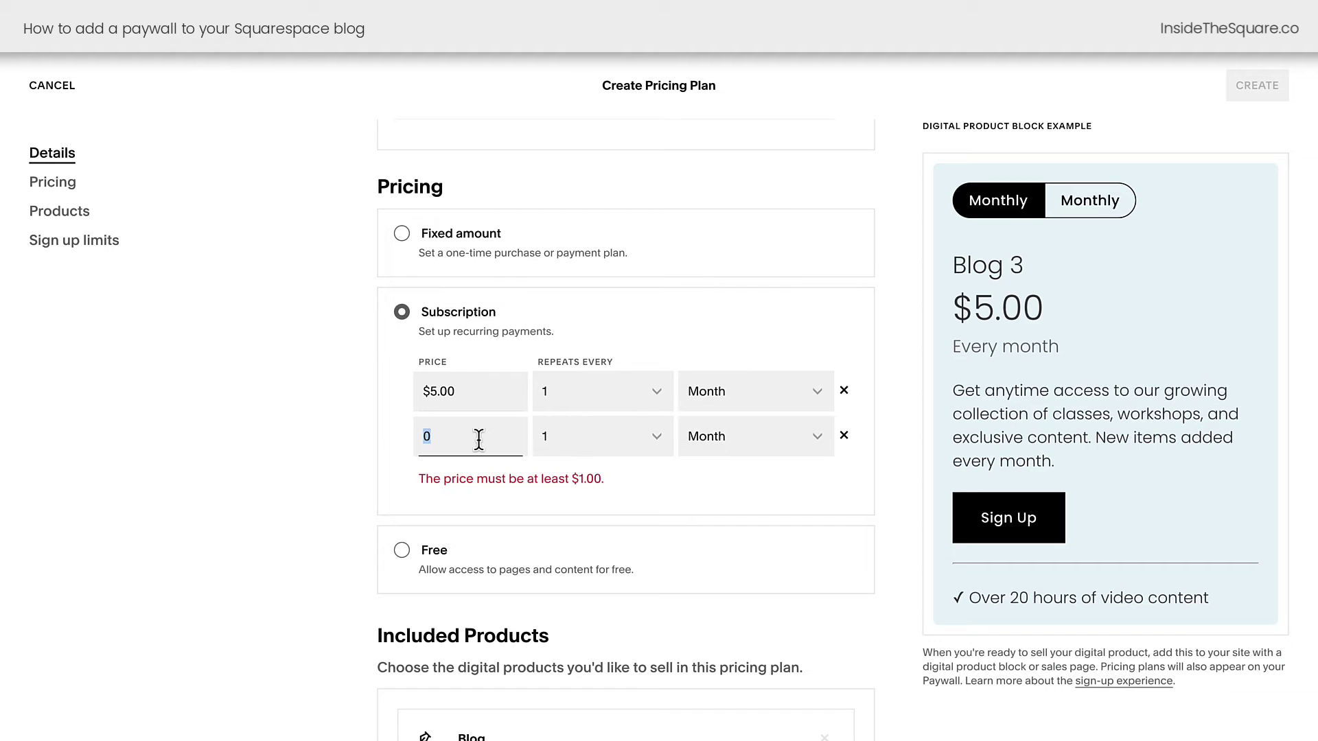
text(50)
click(758, 442)
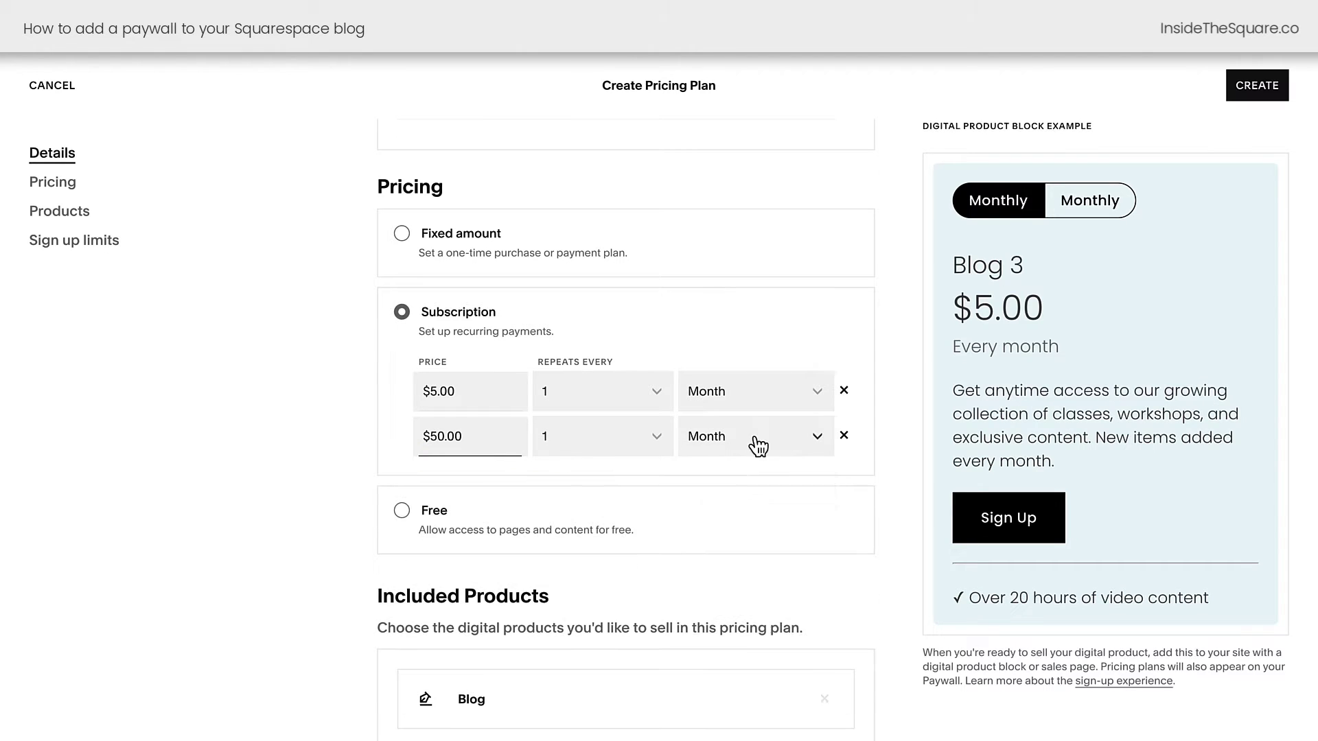
click(740, 493)
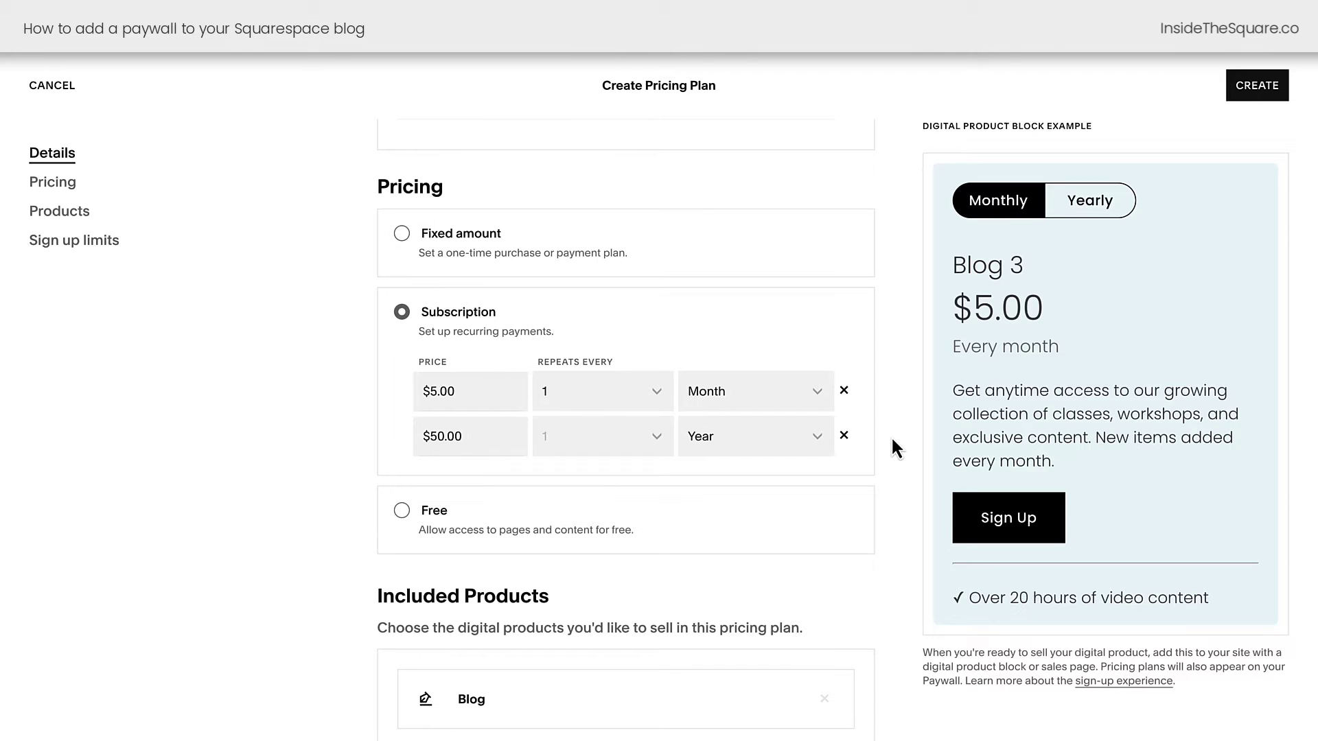
click(451, 523)
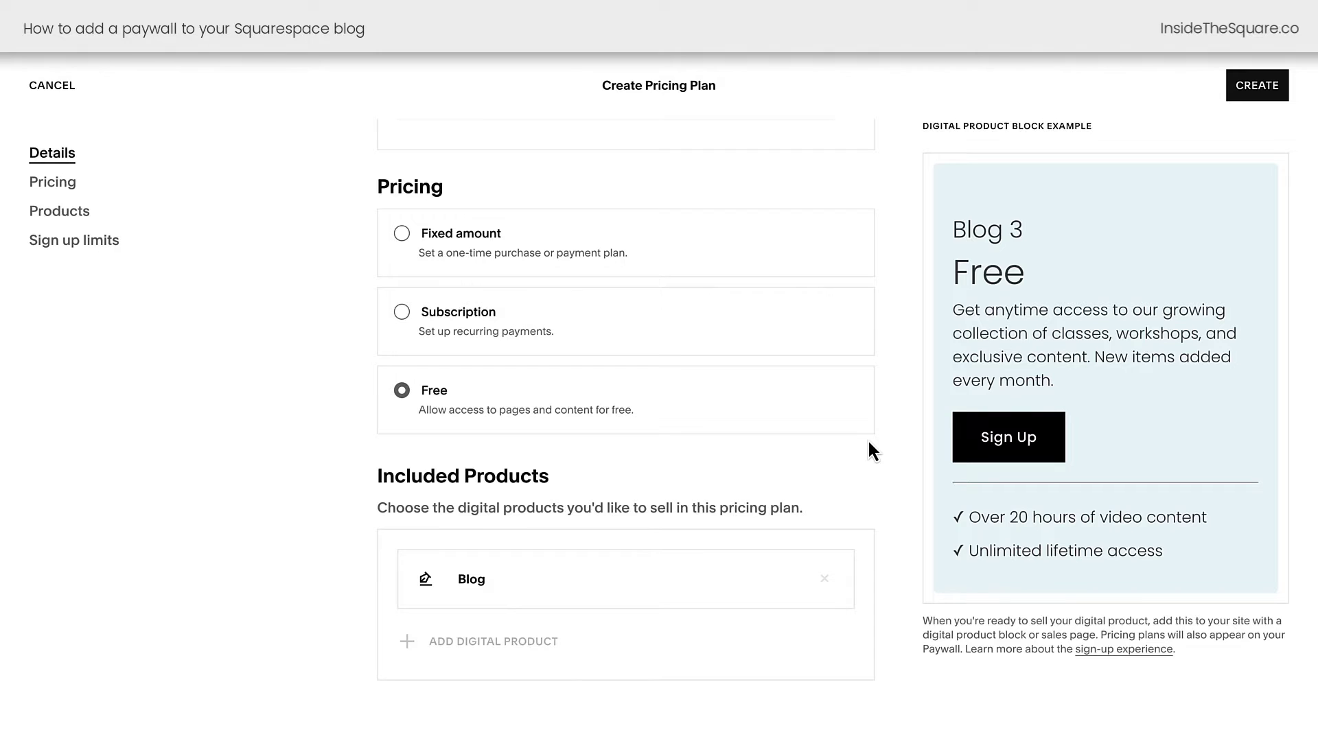
scroll(869, 443, down, 4)
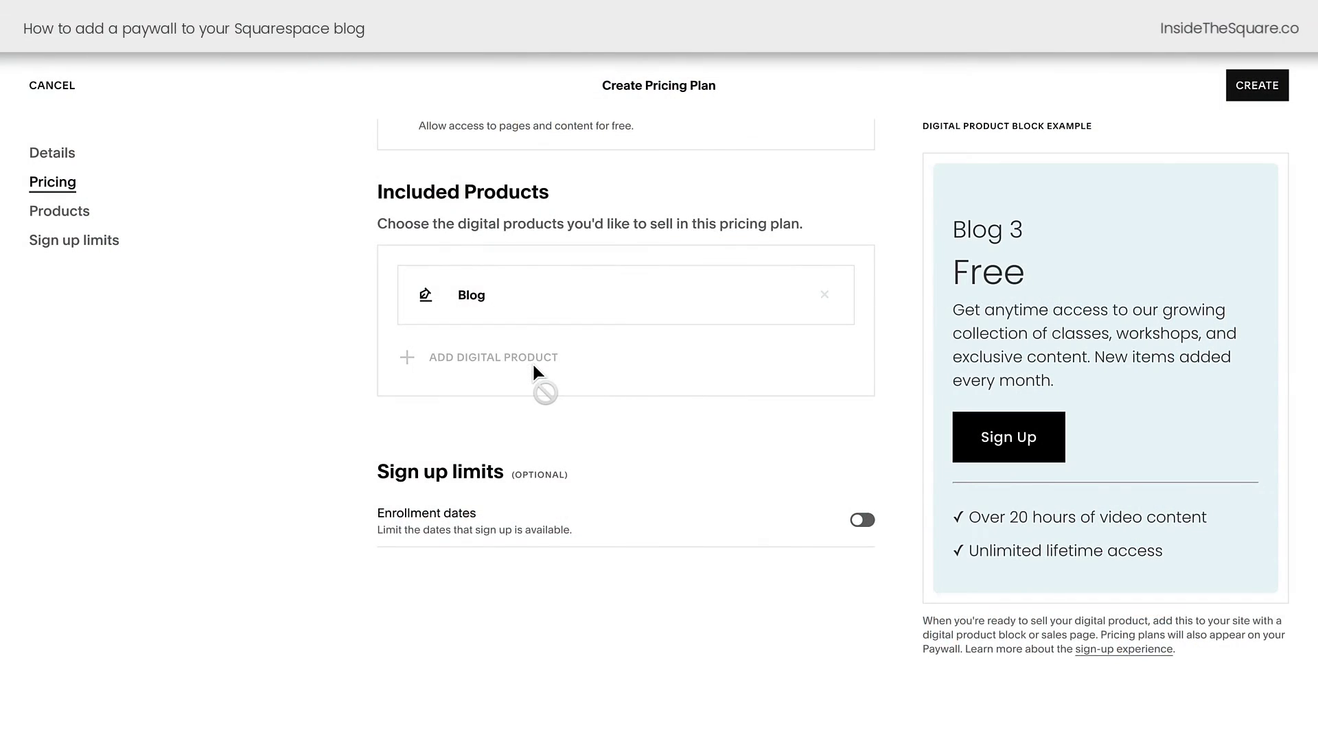
- Switch on Enrollment dates for the Blog 3 plan, leaving start and end dates blank
scroll(626, 480, down, 3)
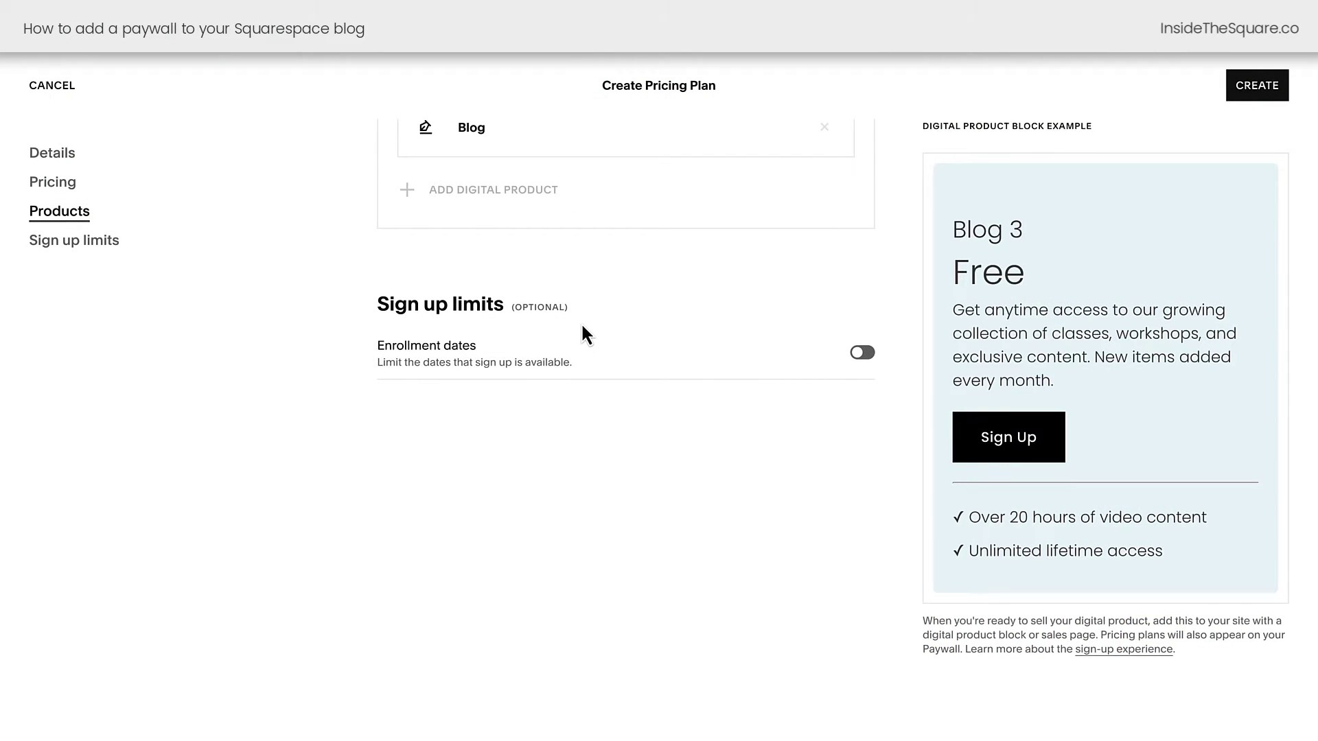
click(863, 355)
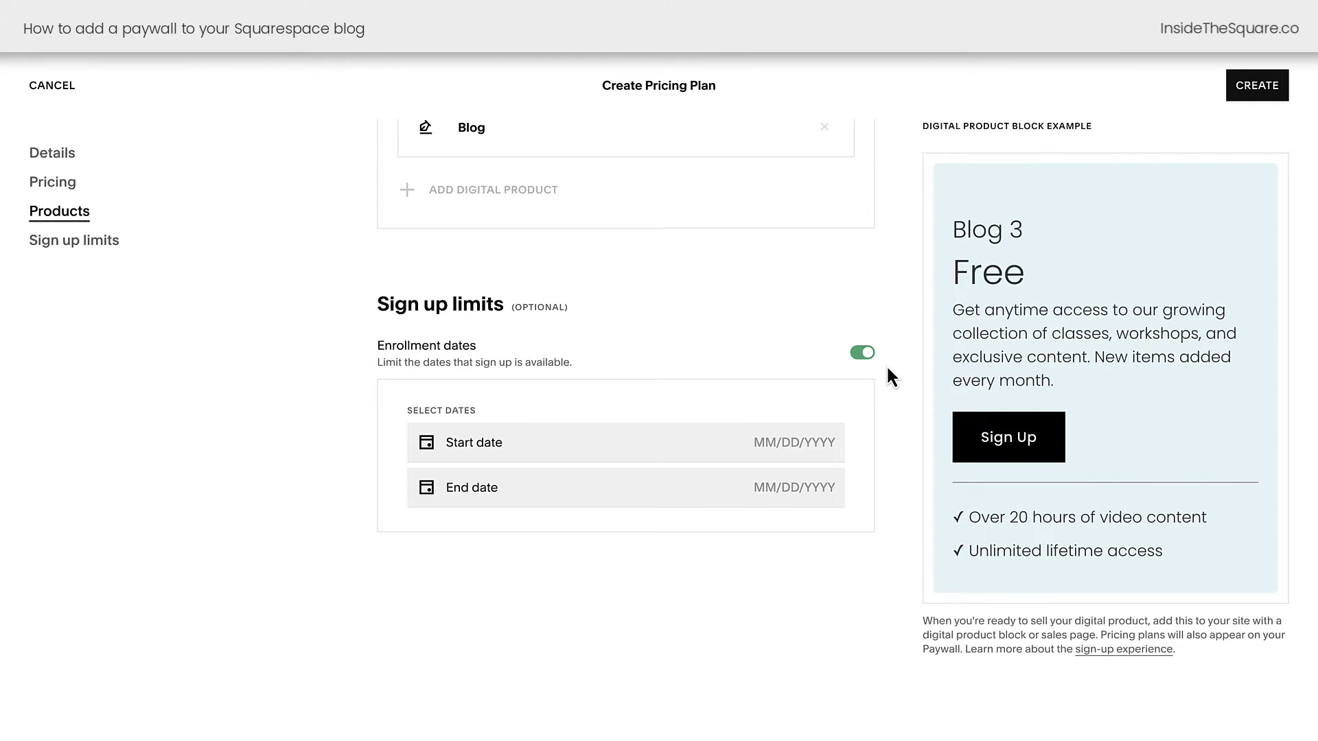
scroll(887, 369, up, 10)
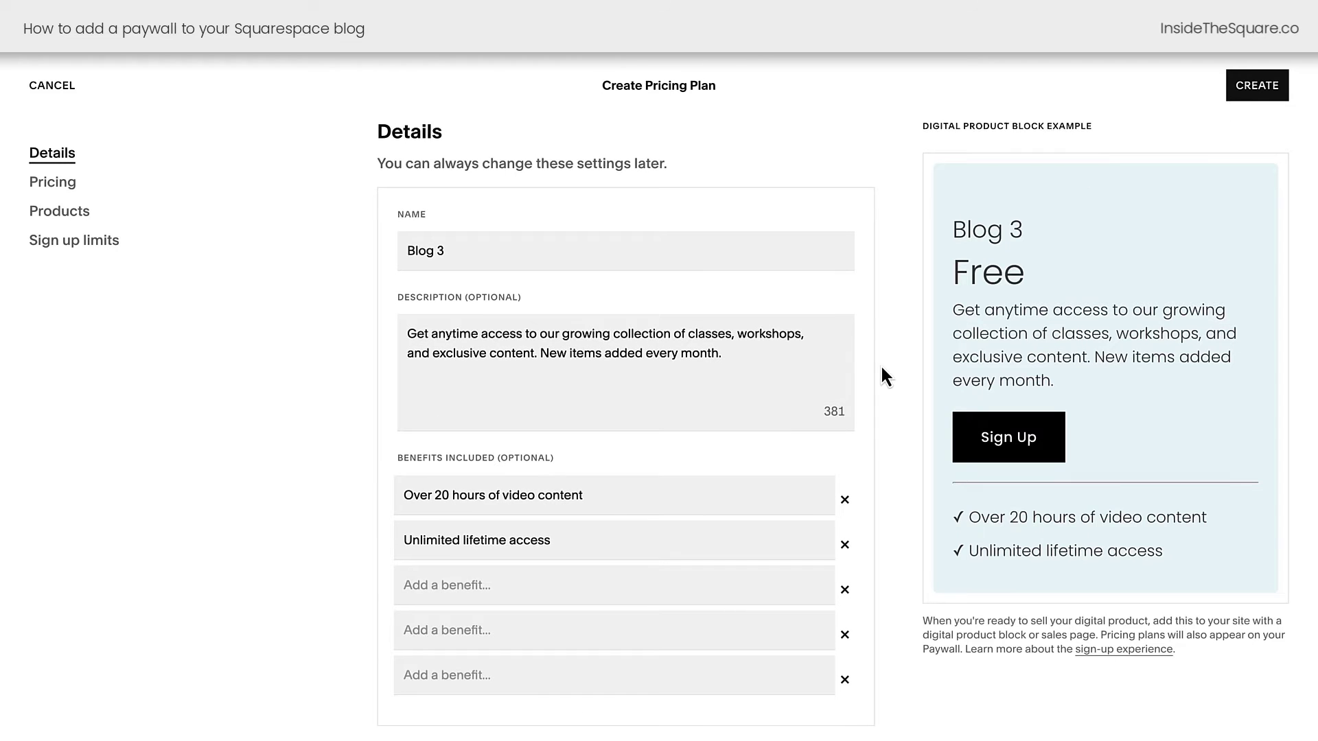
scroll(880, 364, down, 8)
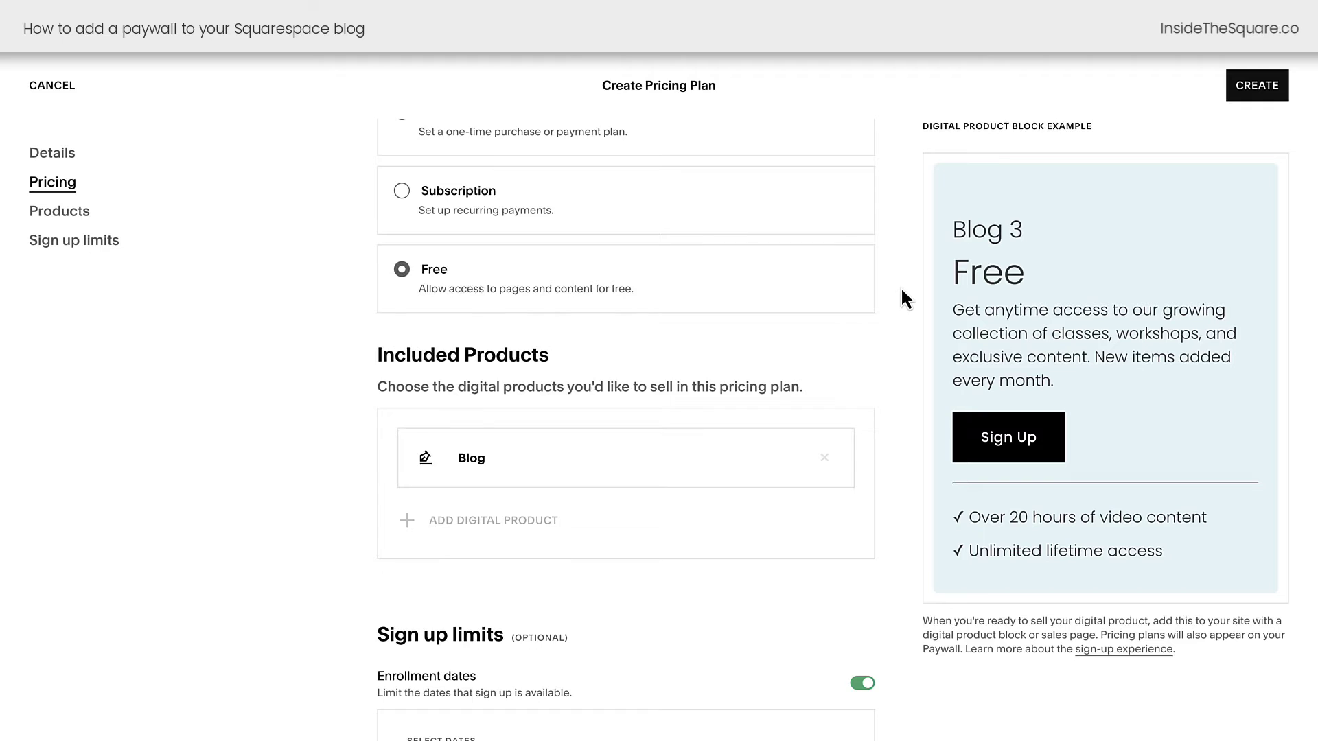
scroll(901, 286, up, 8)
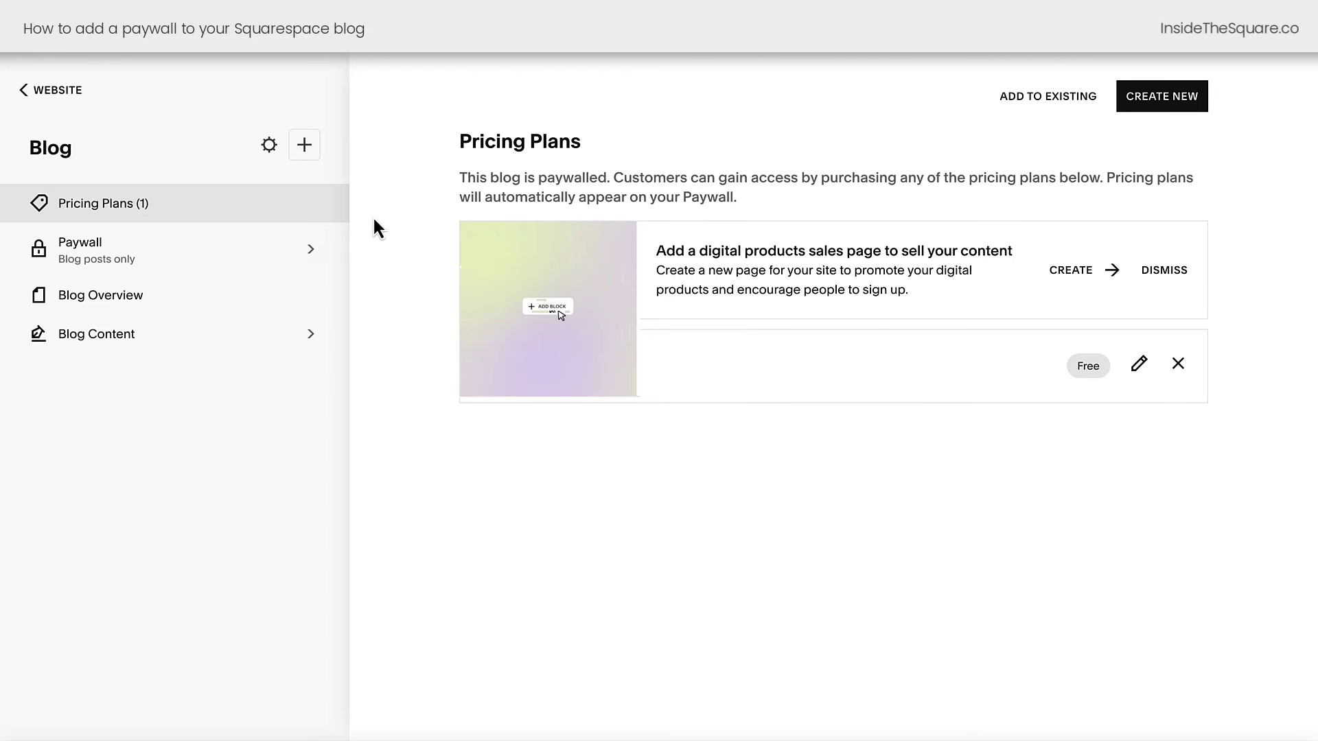
- Try both Paywall Placement options, then save it as Blog posts only
click(294, 269)
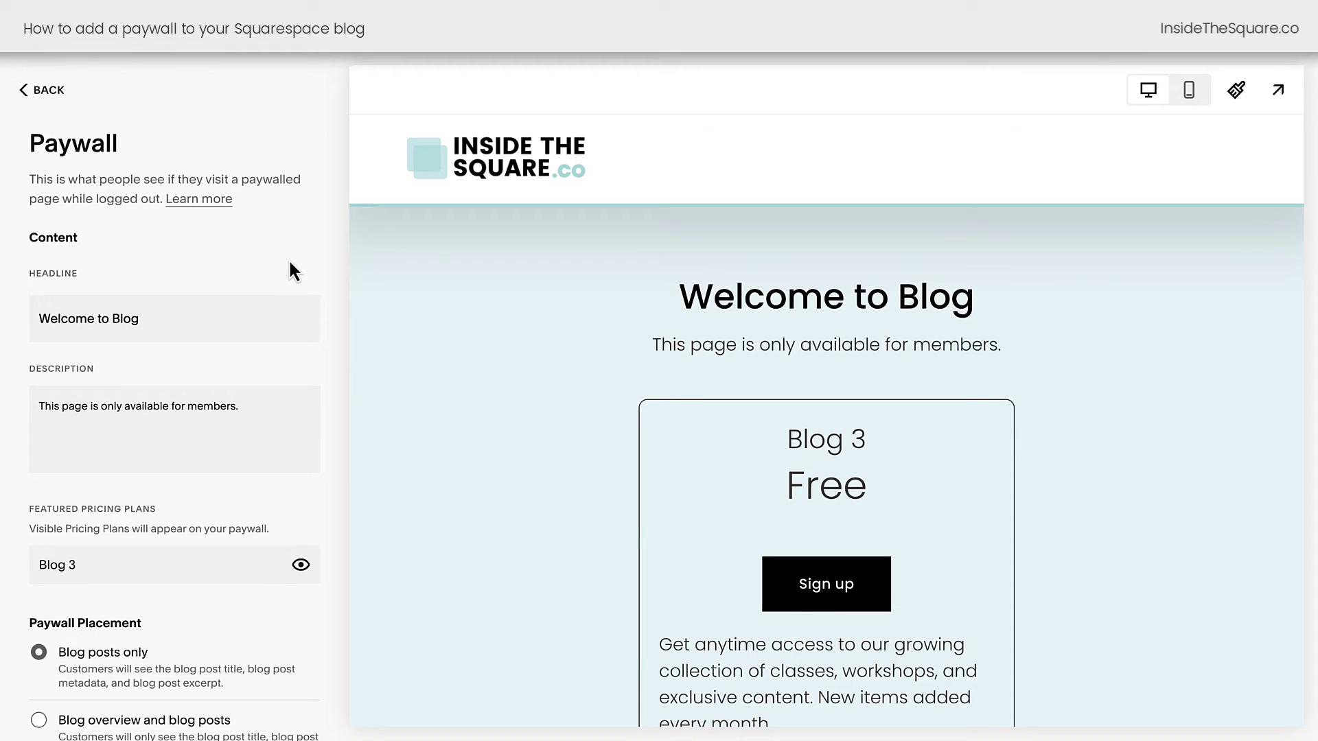
scroll(289, 263, down, 1)
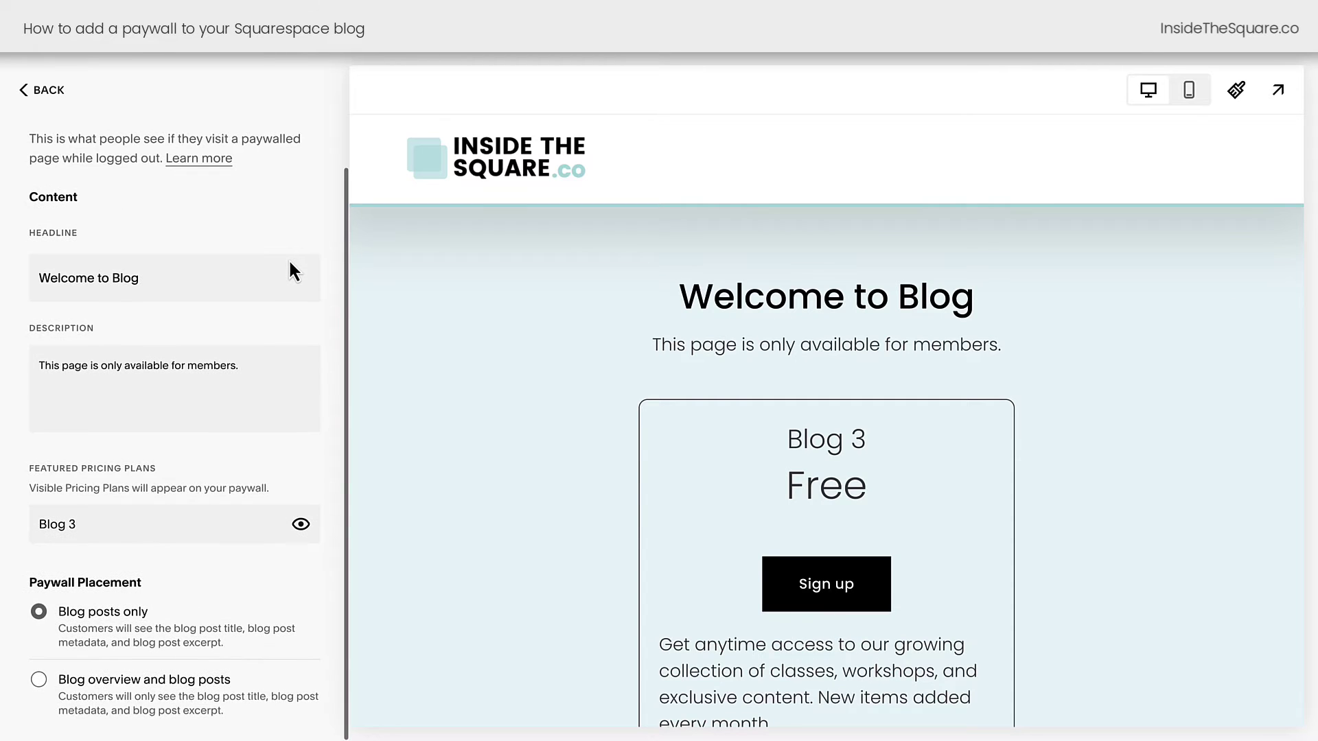
mouse_move(253, 528)
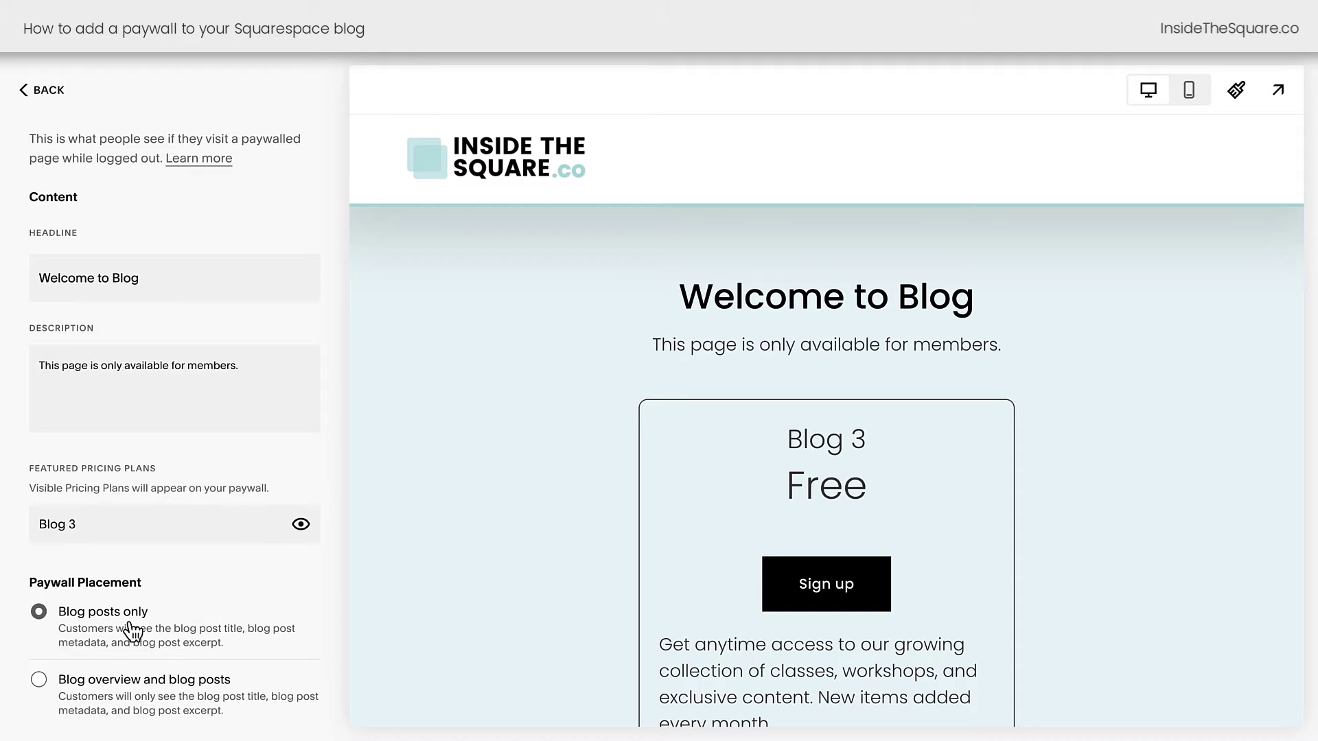
click(115, 683)
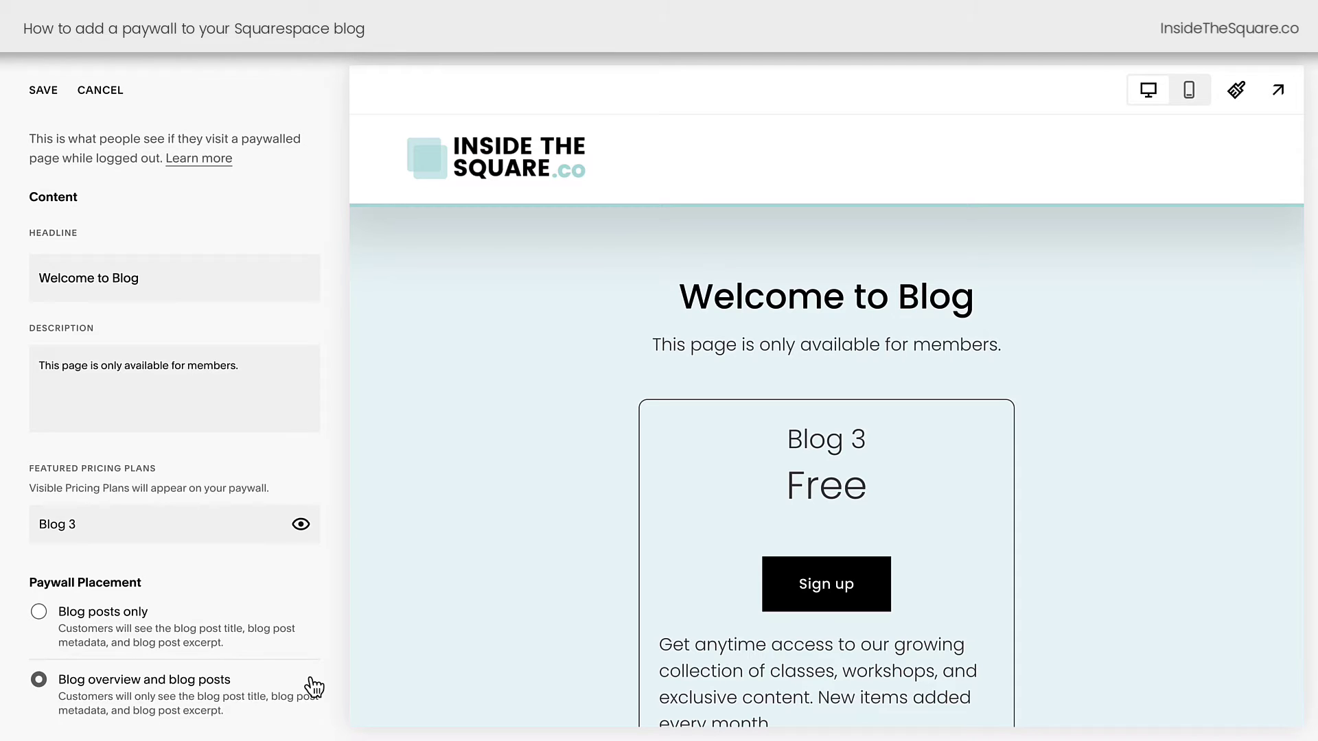
click(196, 620)
click(43, 92)
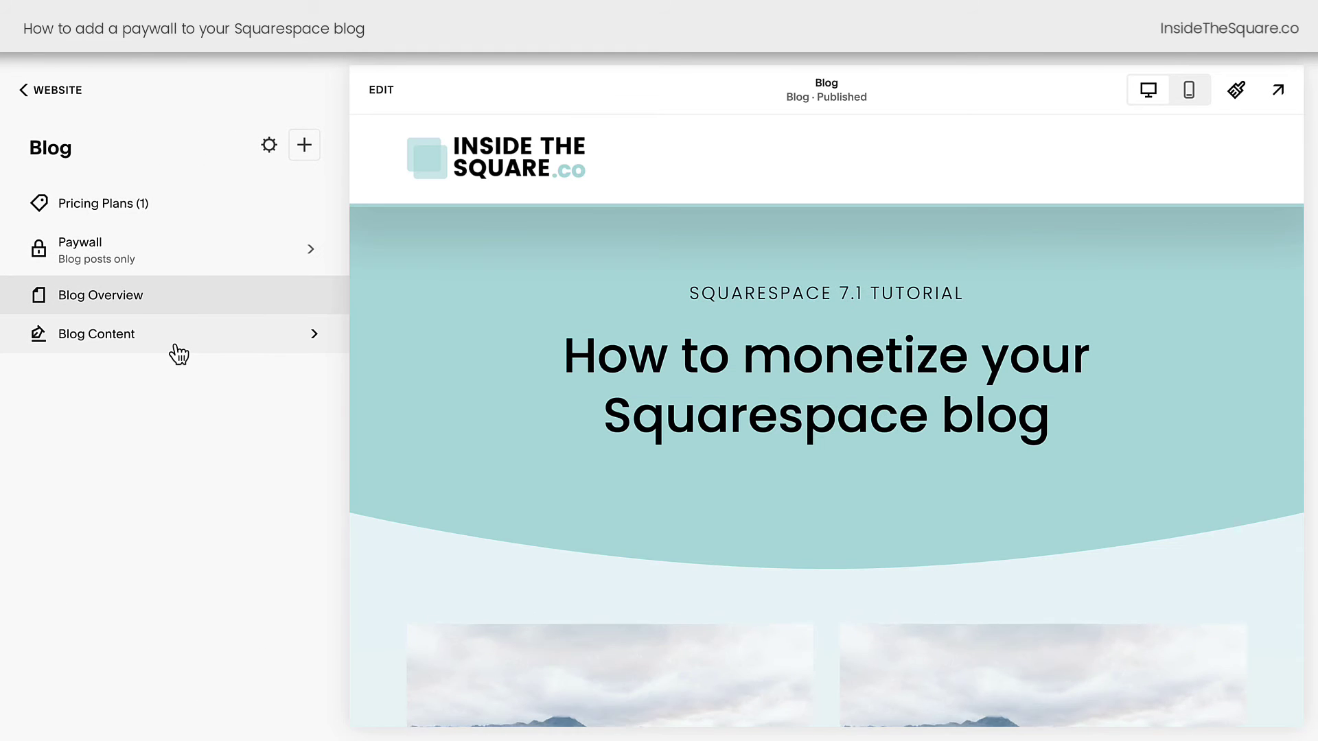
- Preview Blog Post Title One from Blog Content, then return to the Paywall settings
click(177, 347)
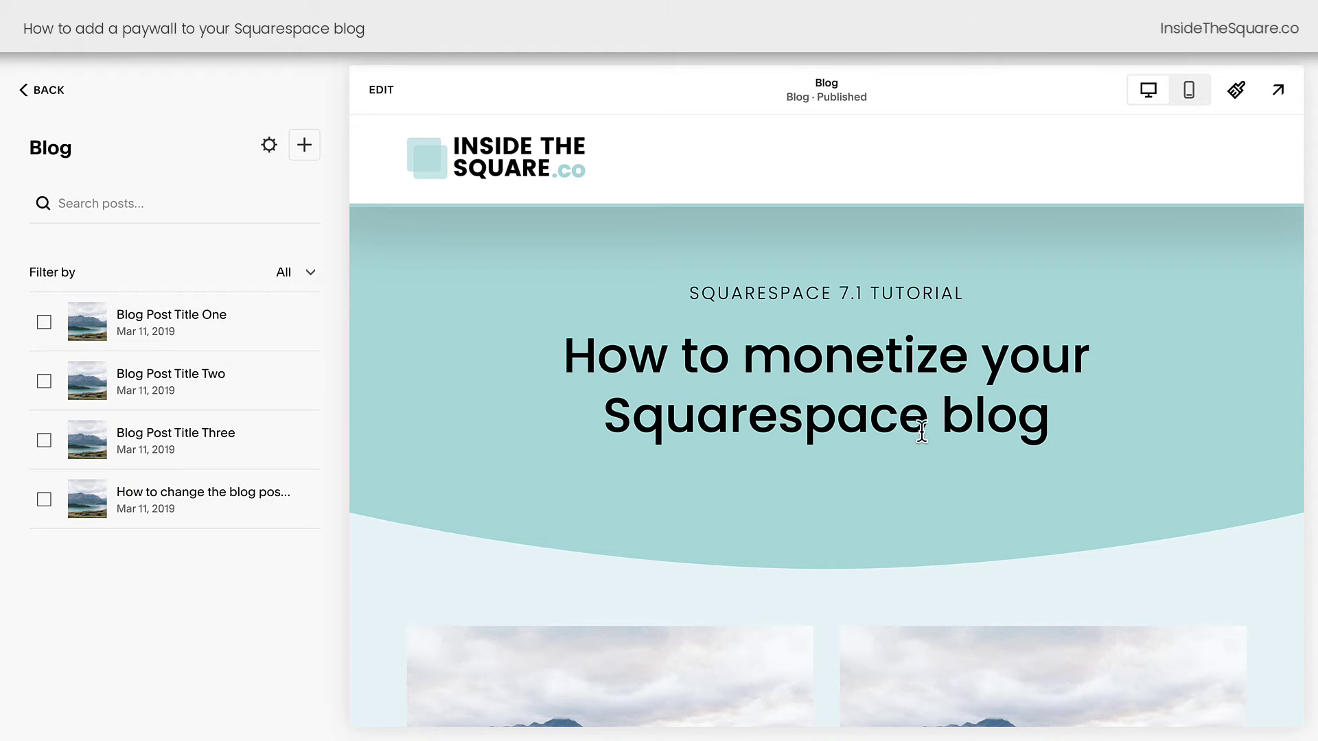
scroll(771, 514, down, 5)
click(672, 463)
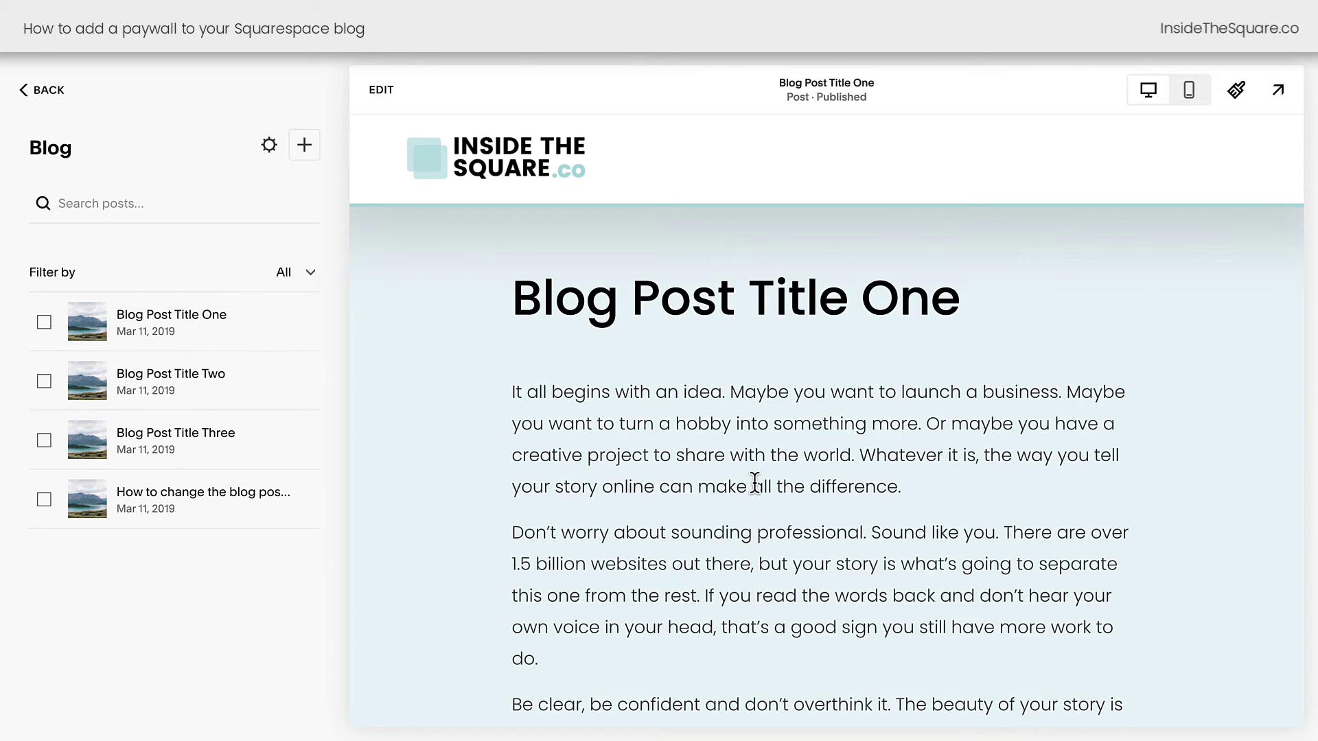
click(50, 91)
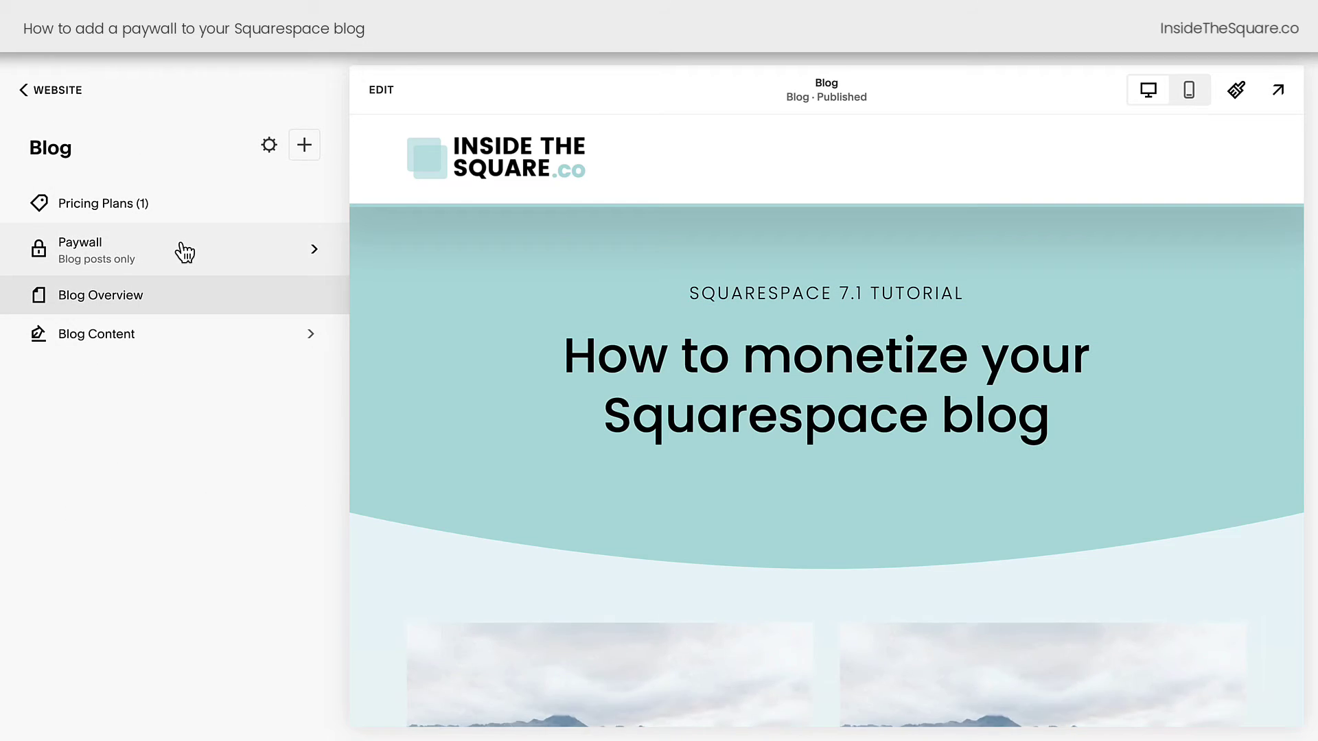
click(184, 253)
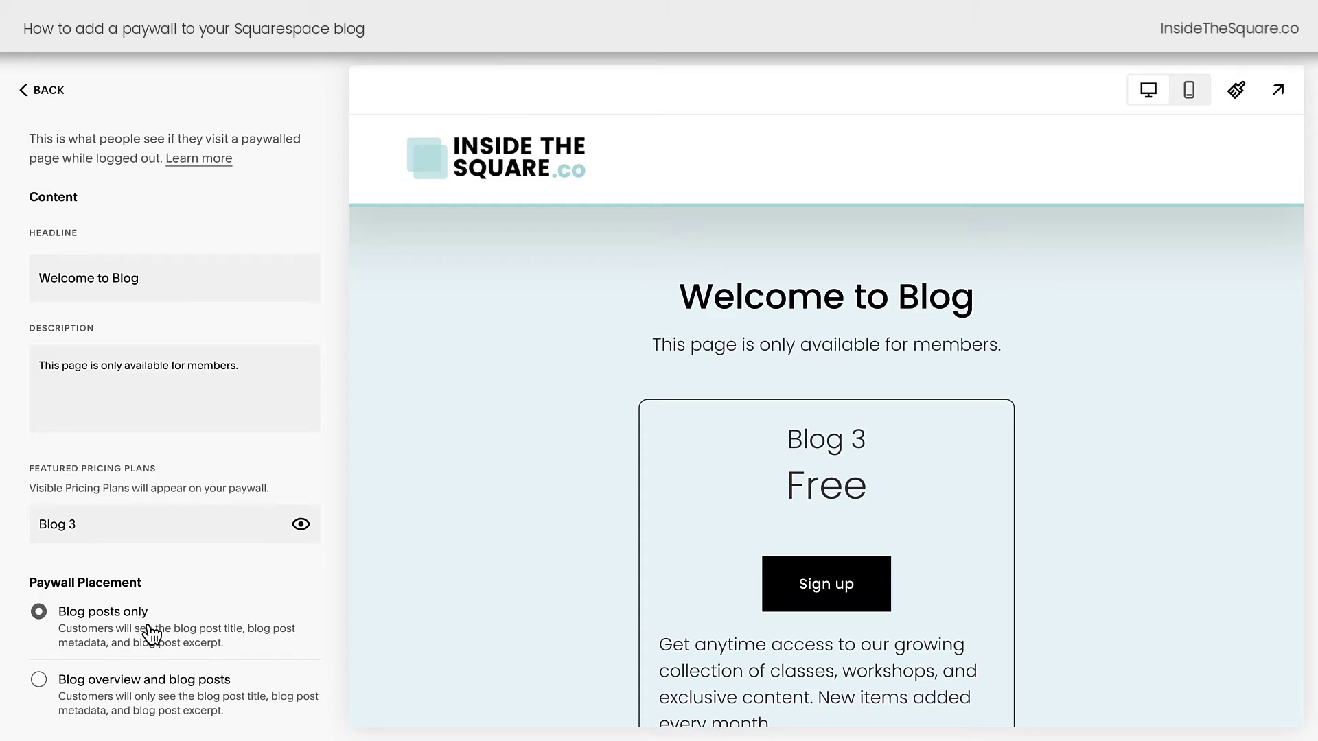
- Save the paywall placement as 'Blog overview and blog posts' and show the blog's post list
click(108, 692)
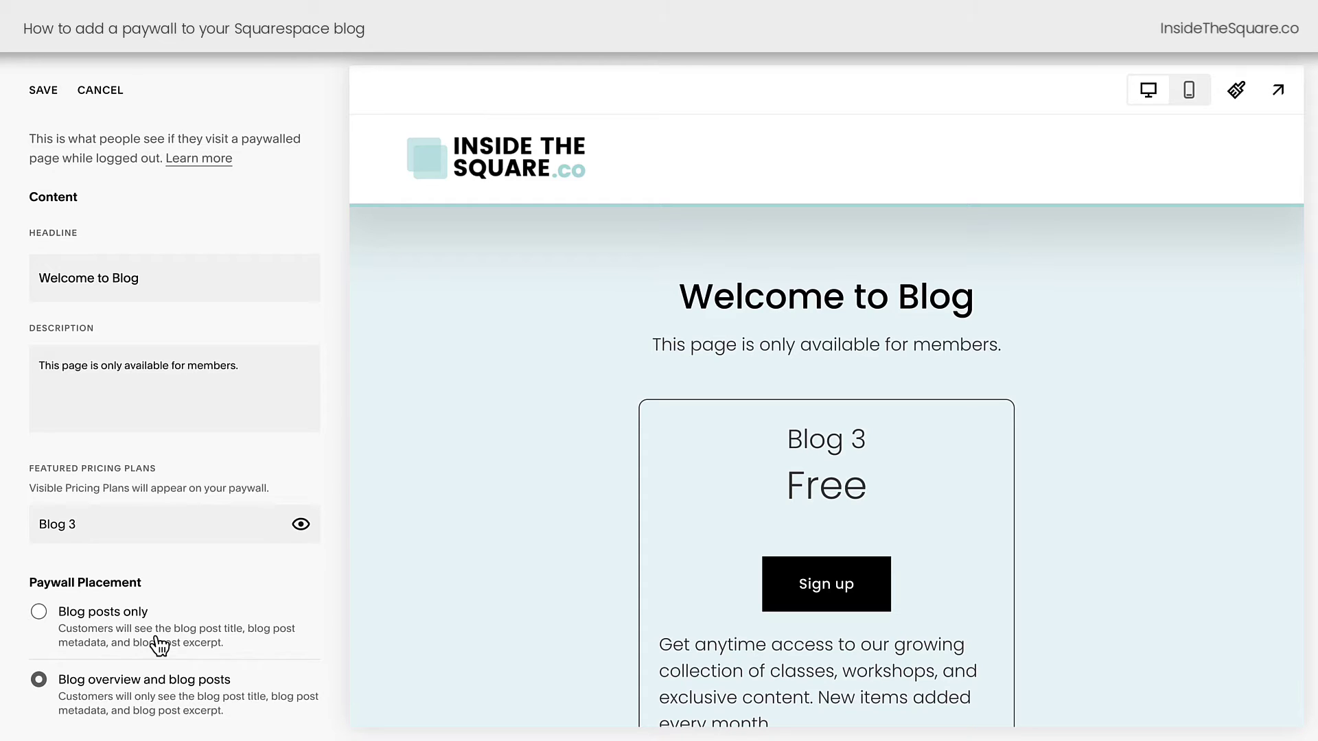
click(55, 98)
click(22, 90)
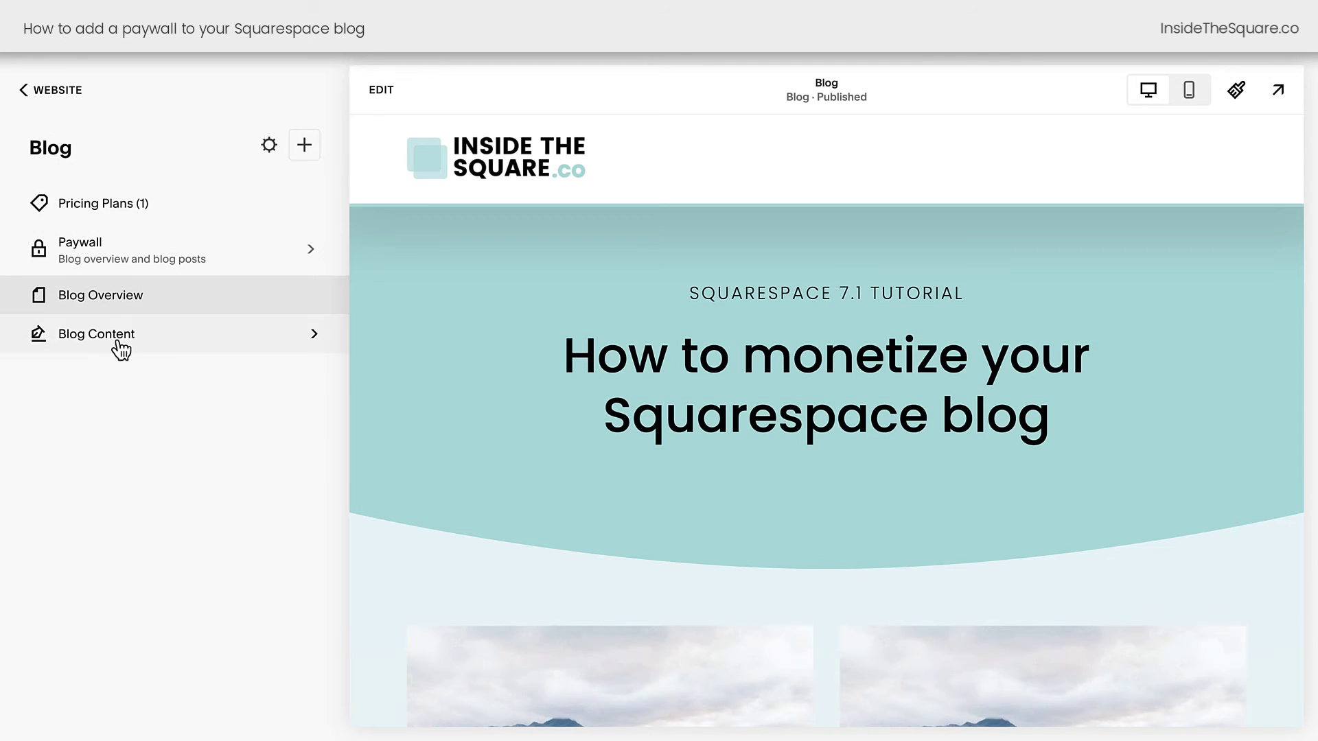
click(121, 343)
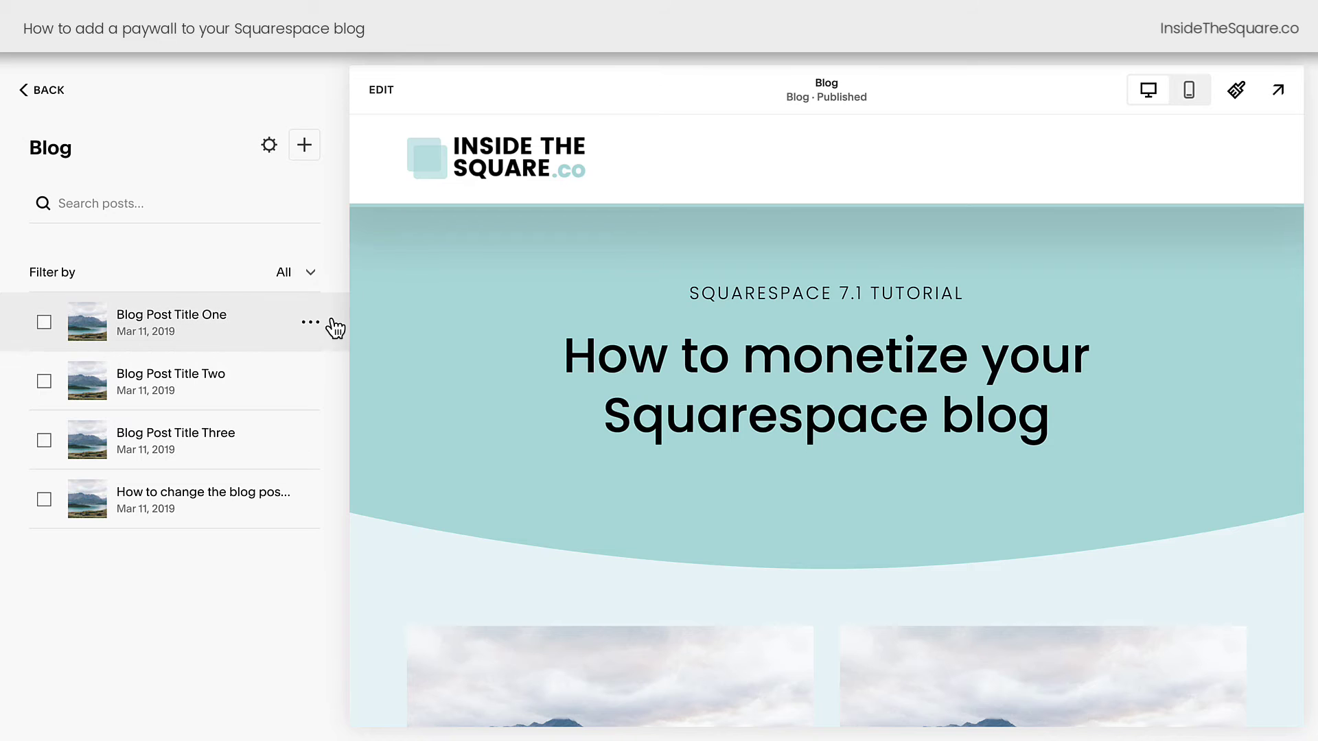
- Preview the Blog Post Title One post page from the blog's post list
click(315, 324)
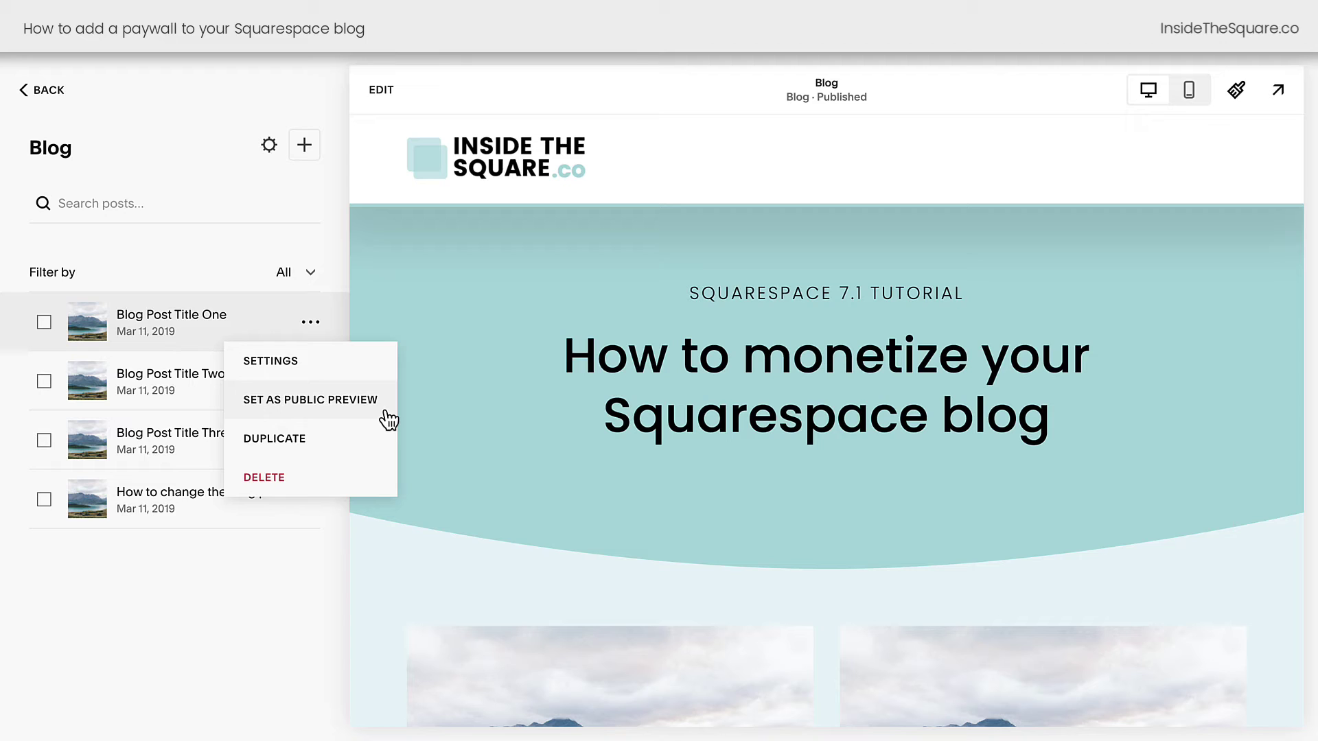
click(464, 442)
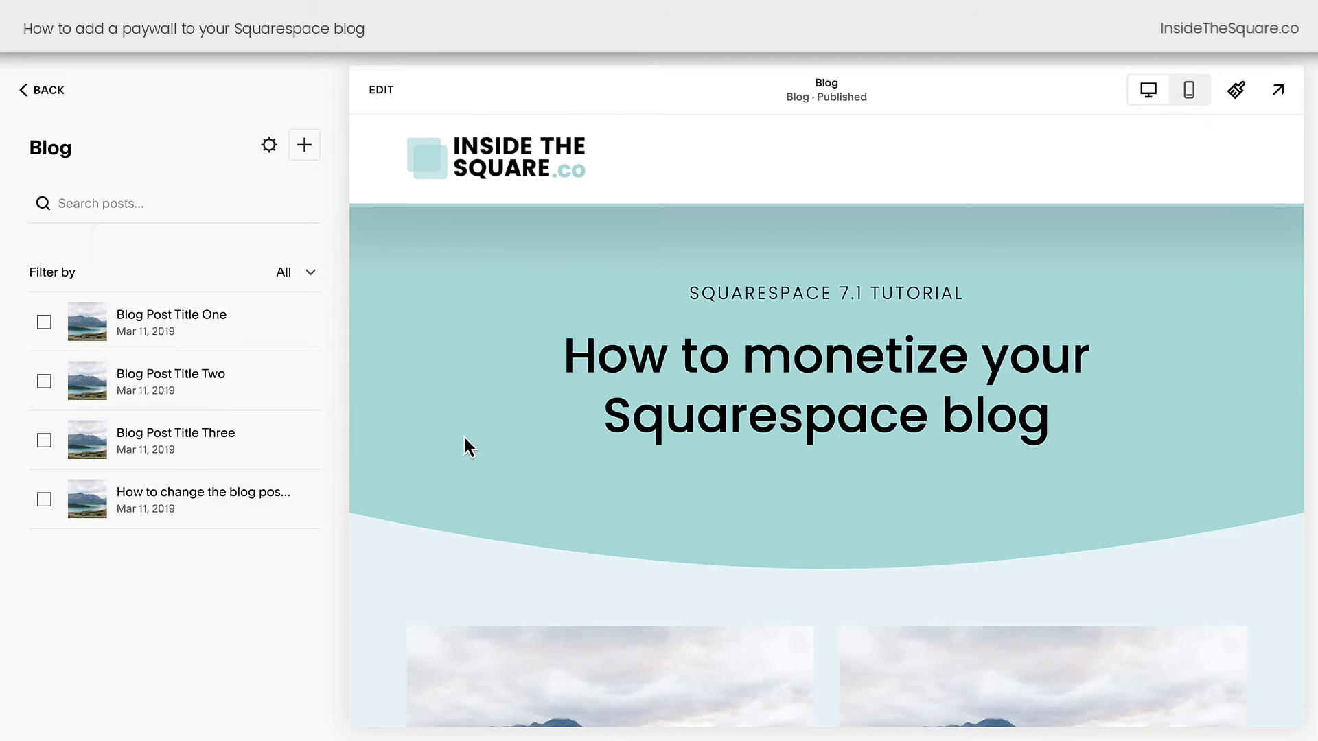
scroll(464, 443, down, 4)
scroll(463, 445, down, 3)
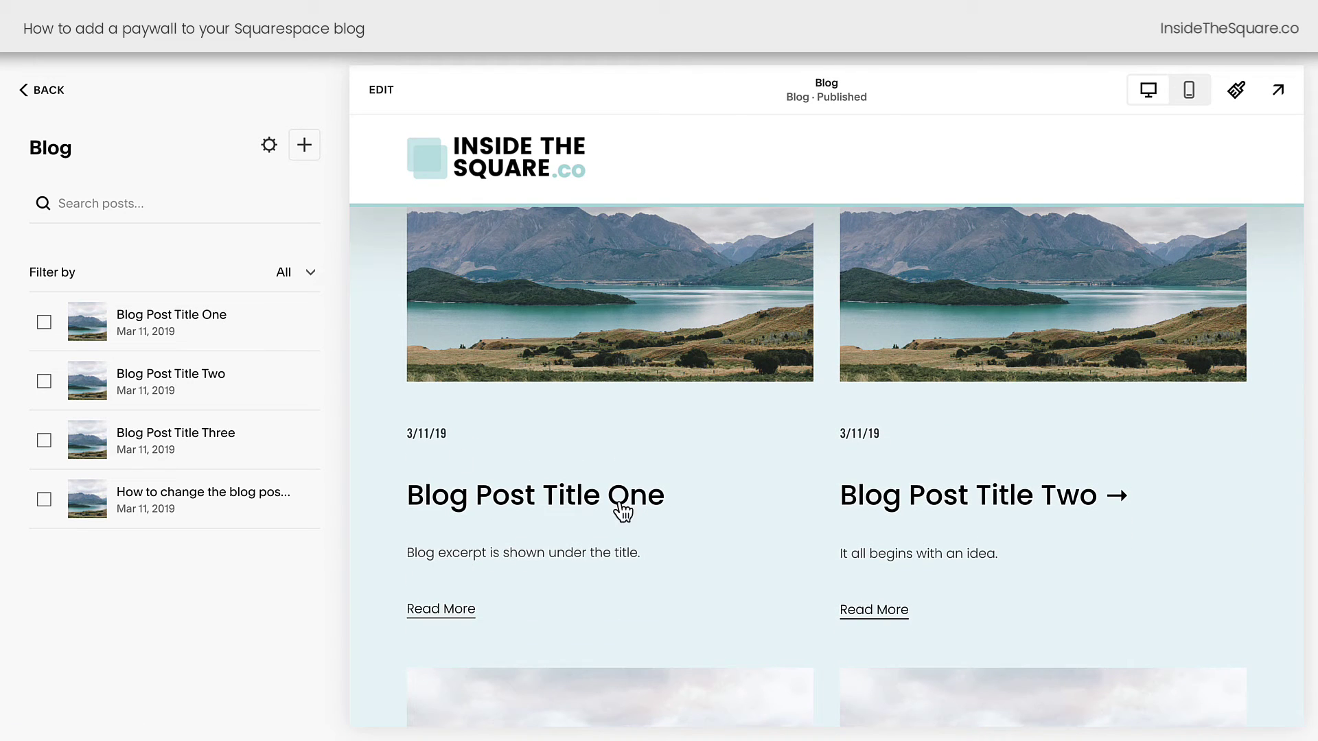
click(209, 333)
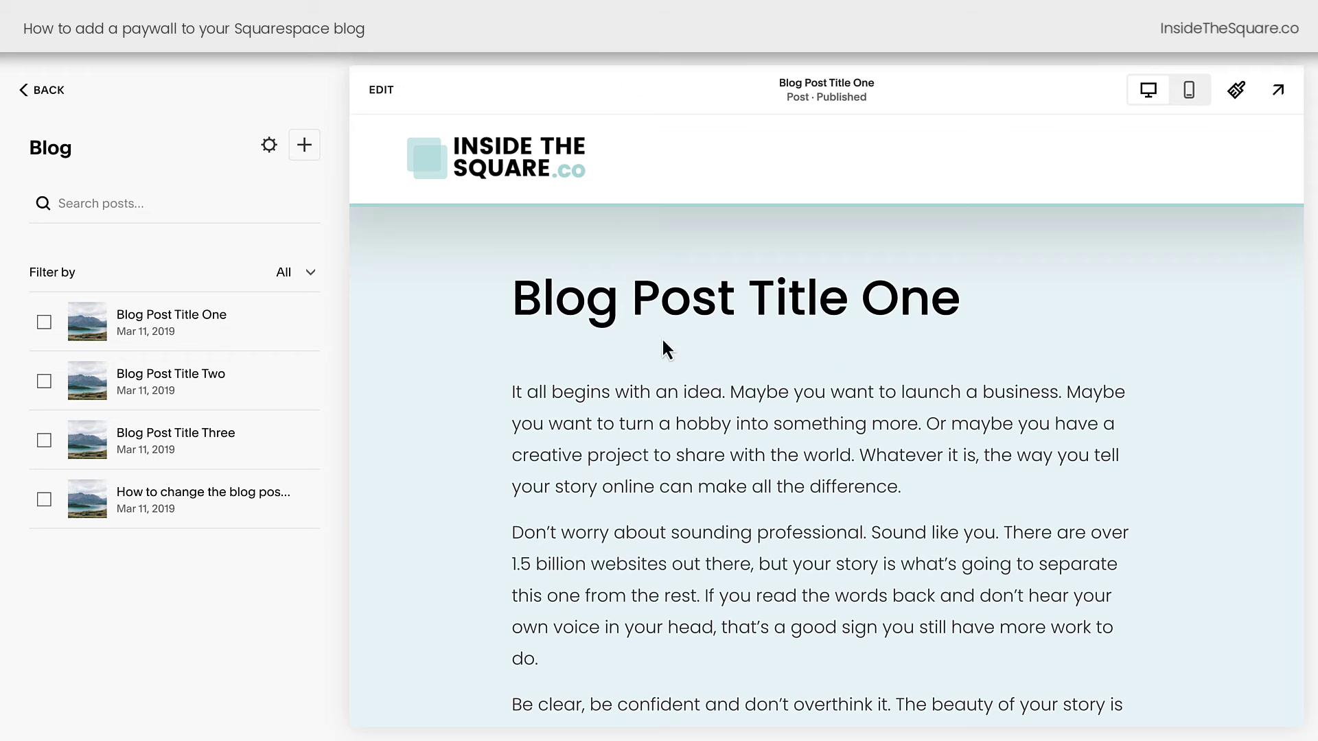
- Review Blog Post Title One's excerpt and its paywall note in Blog Post Settings, then close them
click(310, 322)
click(313, 369)
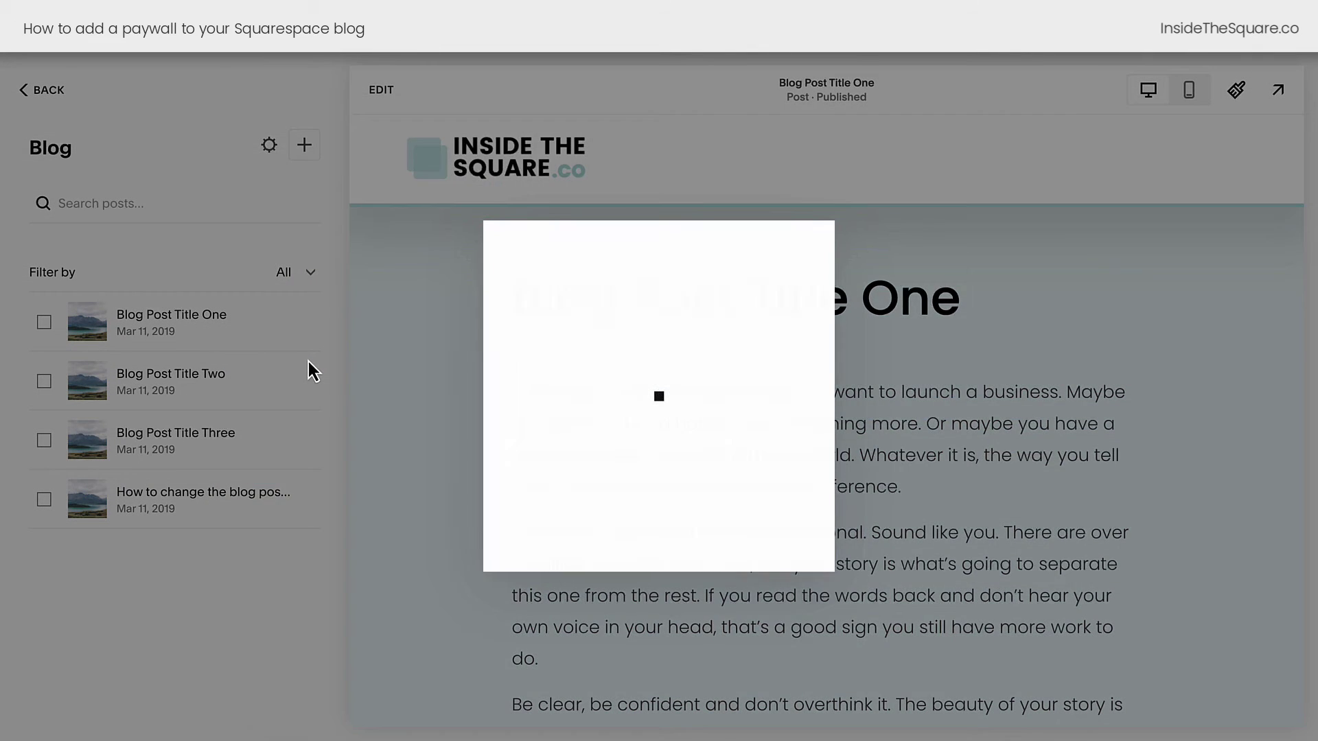
click(807, 529)
drag(807, 529, 536, 536)
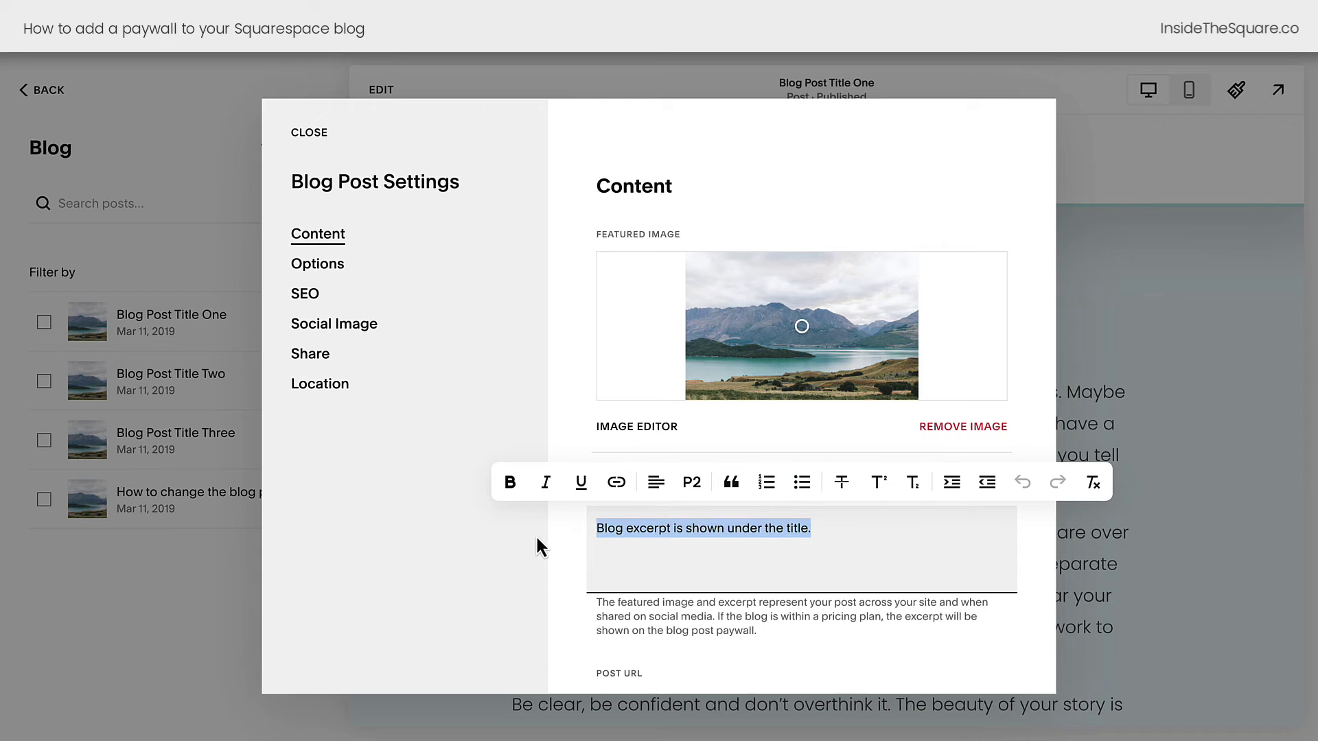
click(547, 556)
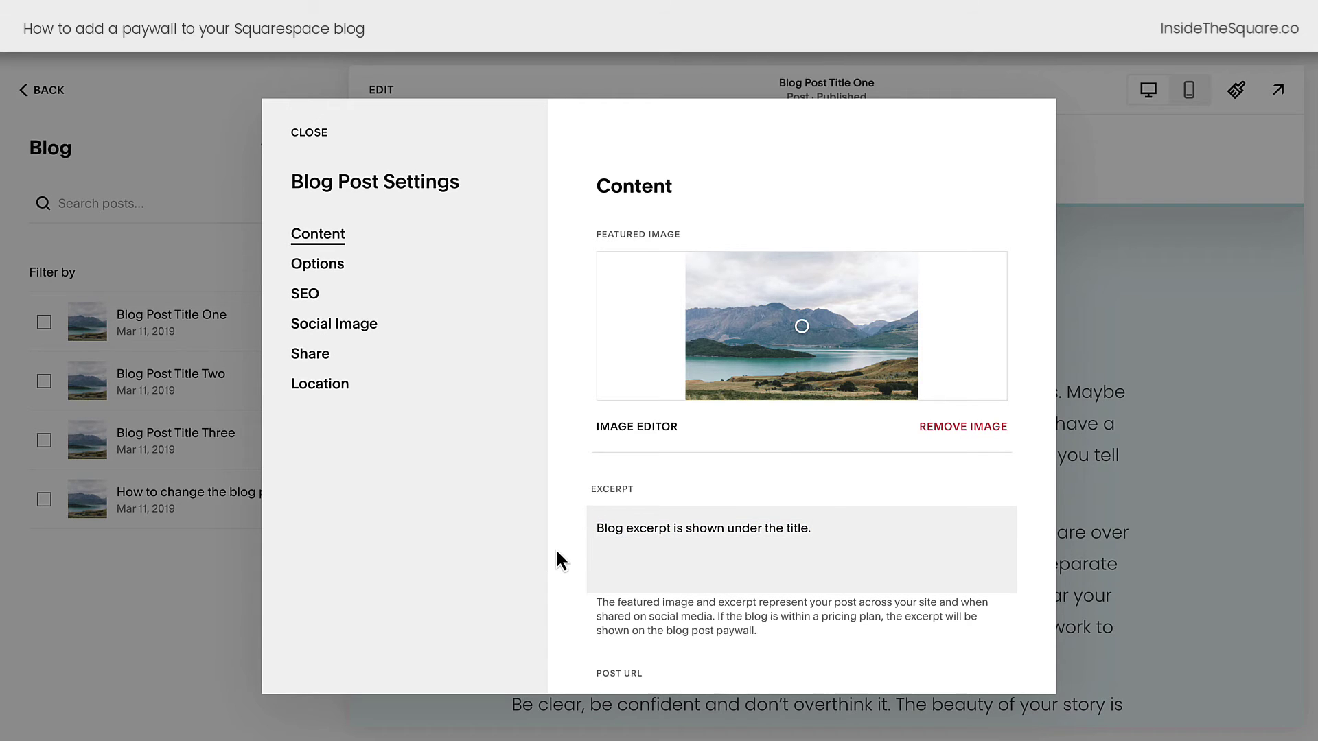
scroll(558, 559, down, 1)
drag(717, 582, 767, 601)
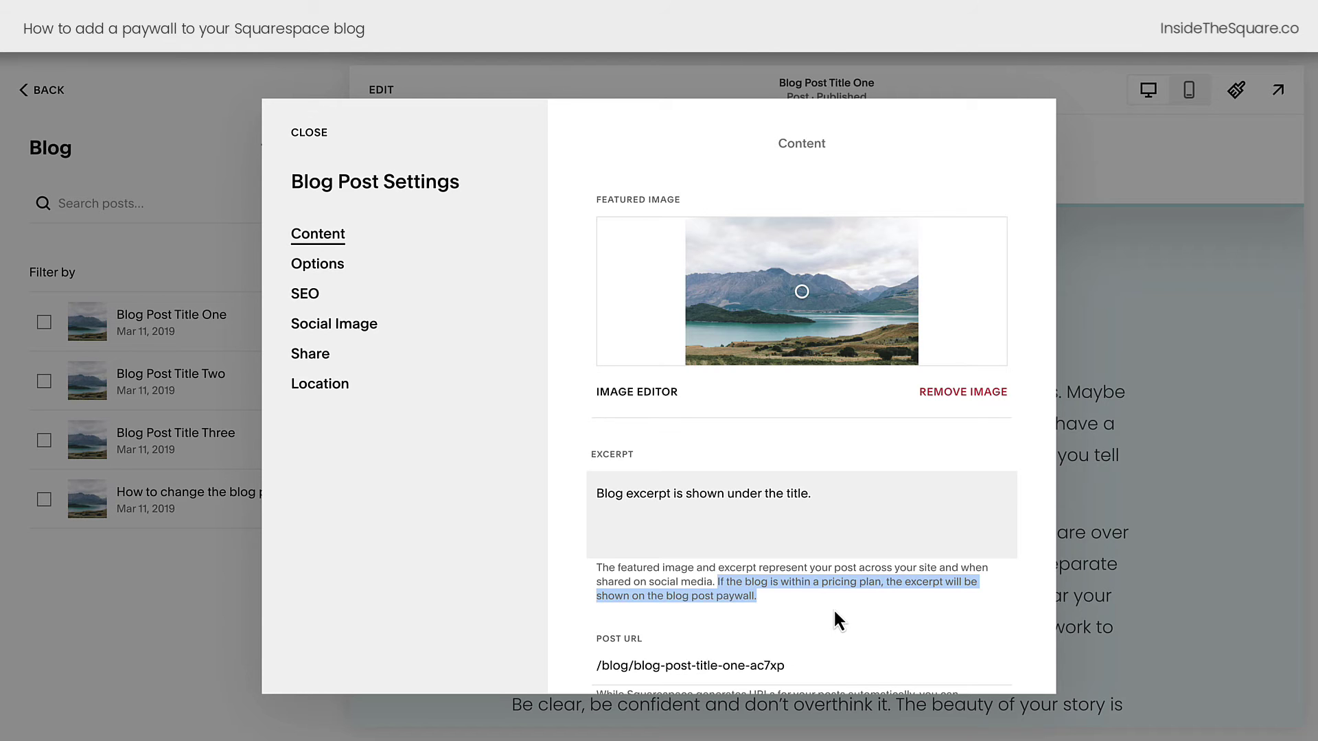
click(309, 134)
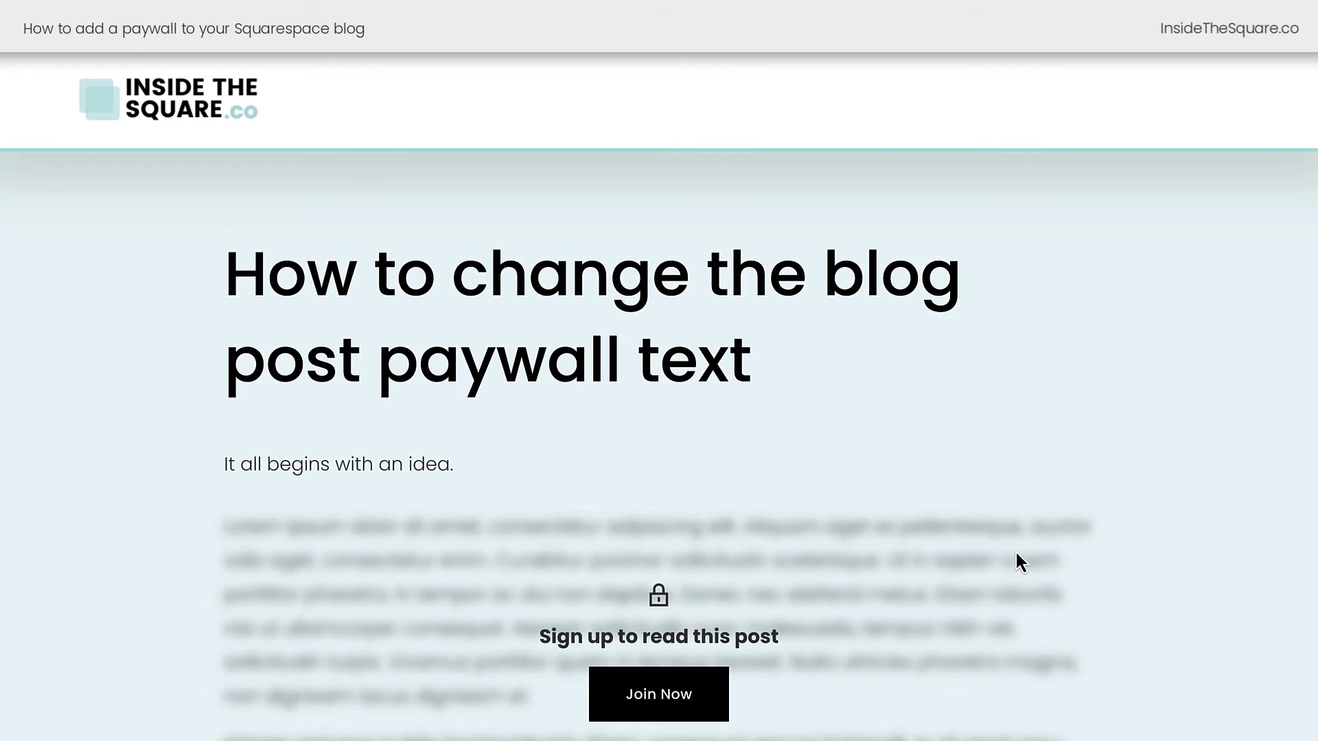
scroll(1016, 554, down, 3)
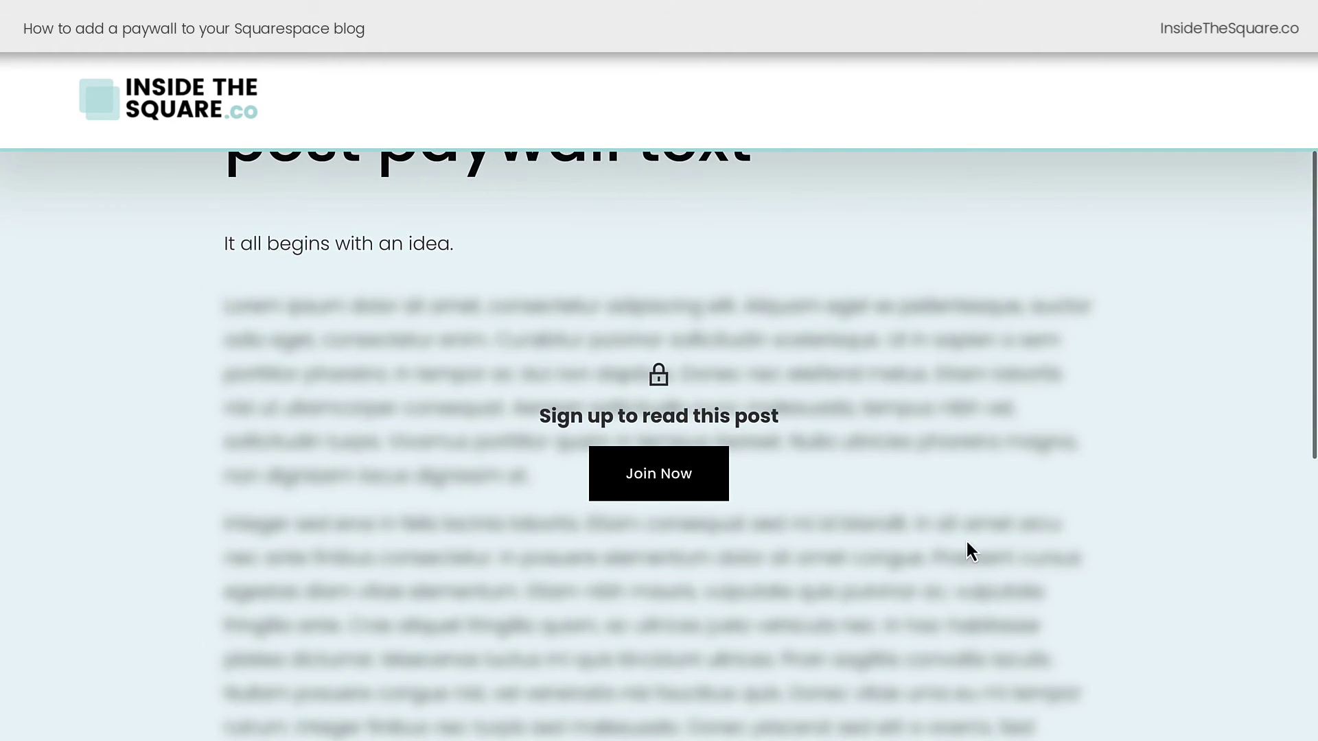
click(658, 487)
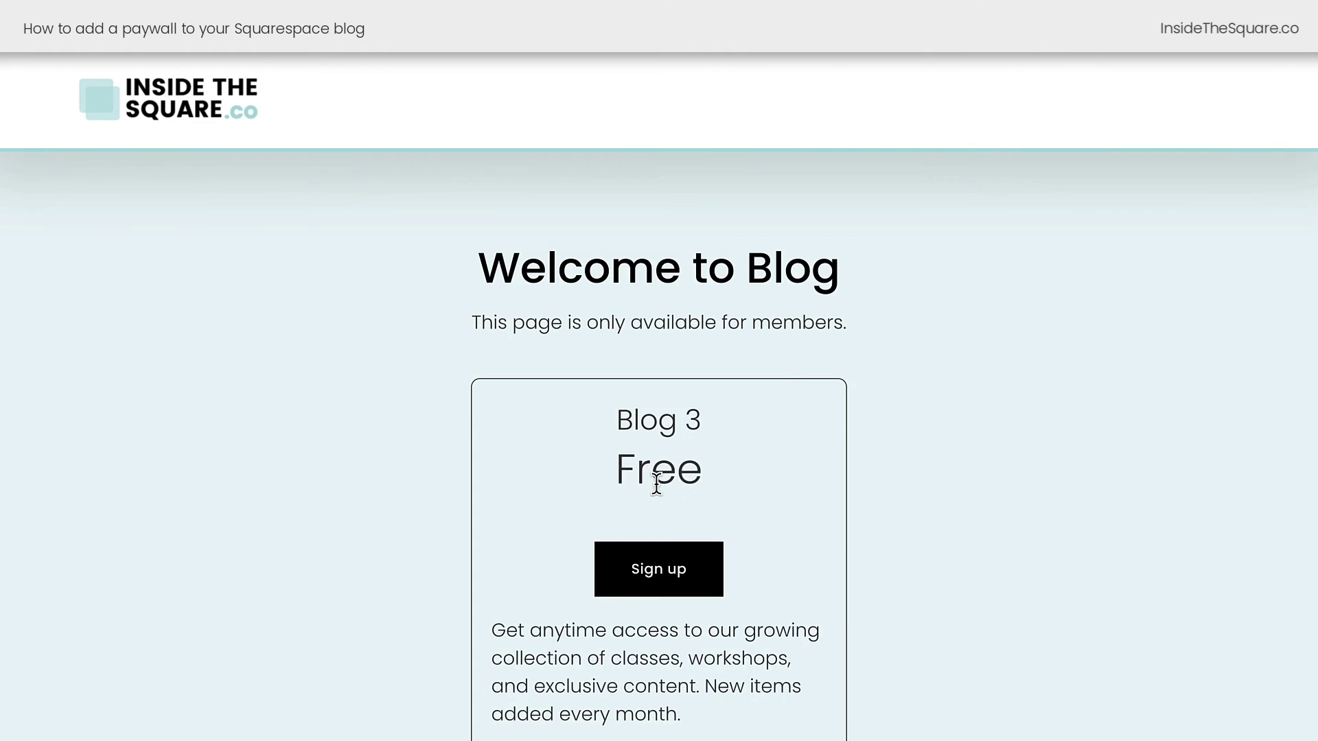
scroll(1076, 460, down, 2)
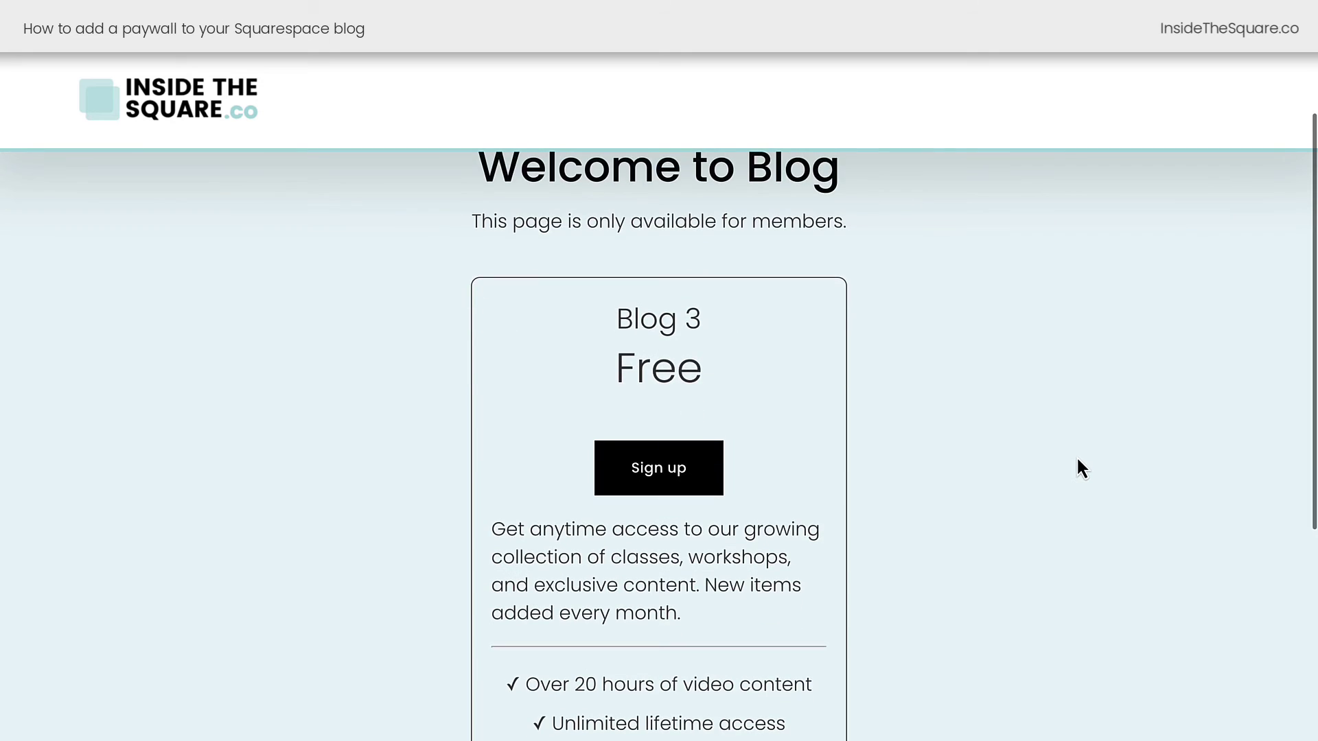
scroll(1077, 460, down, 2)
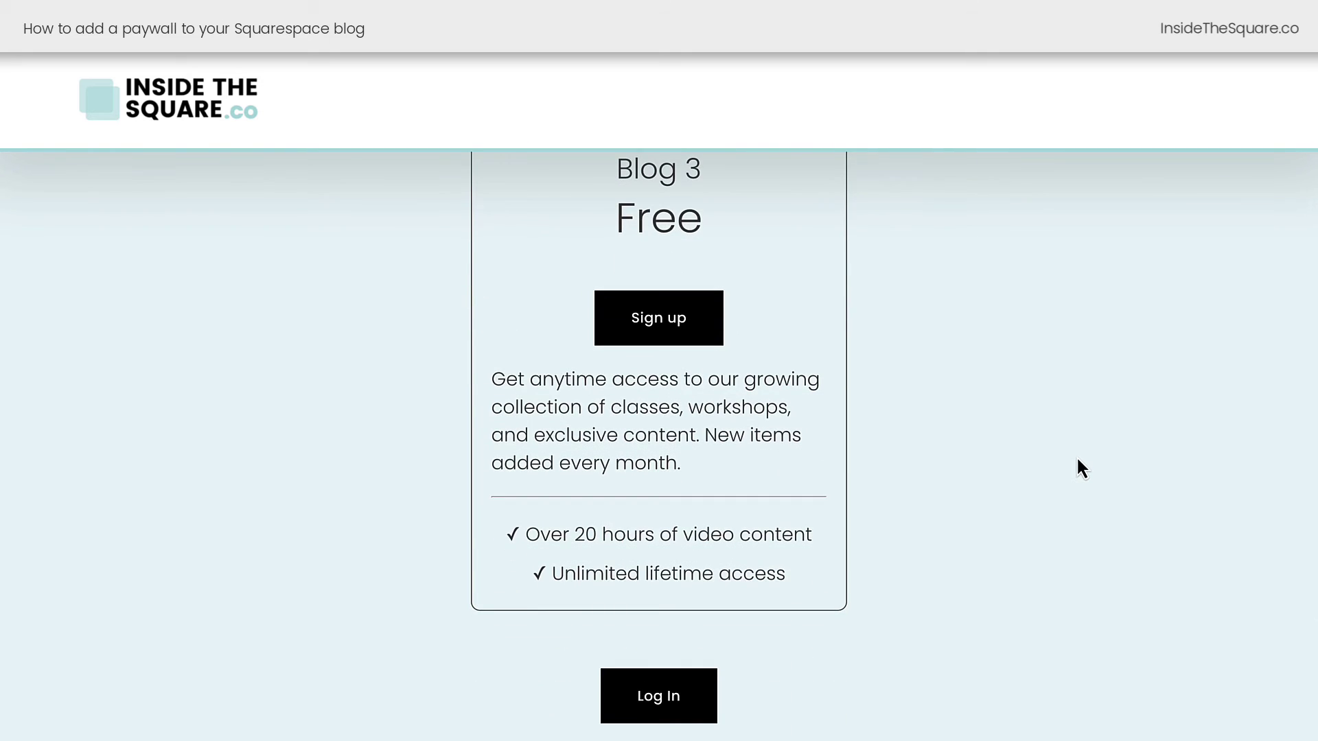
scroll(1077, 460, up, 4)
scroll(1077, 459, down, 6)
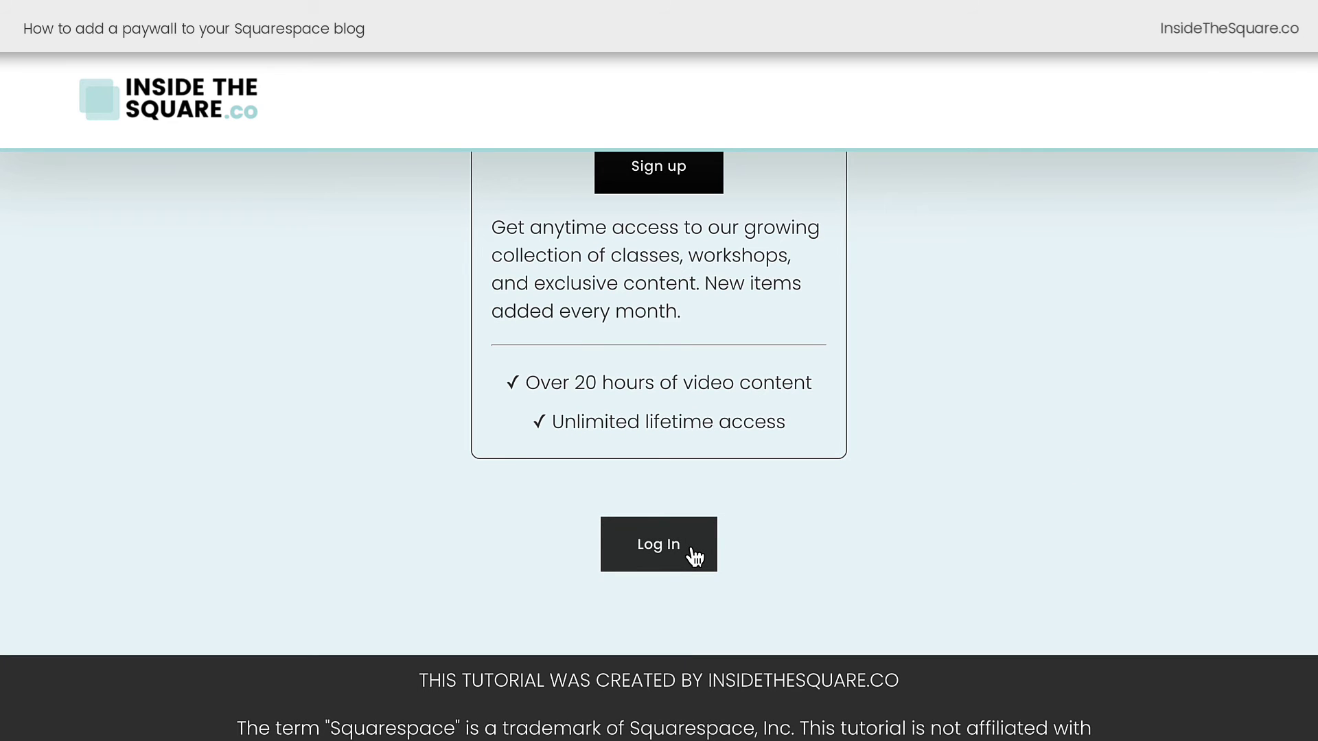
scroll(894, 535, up, 5)
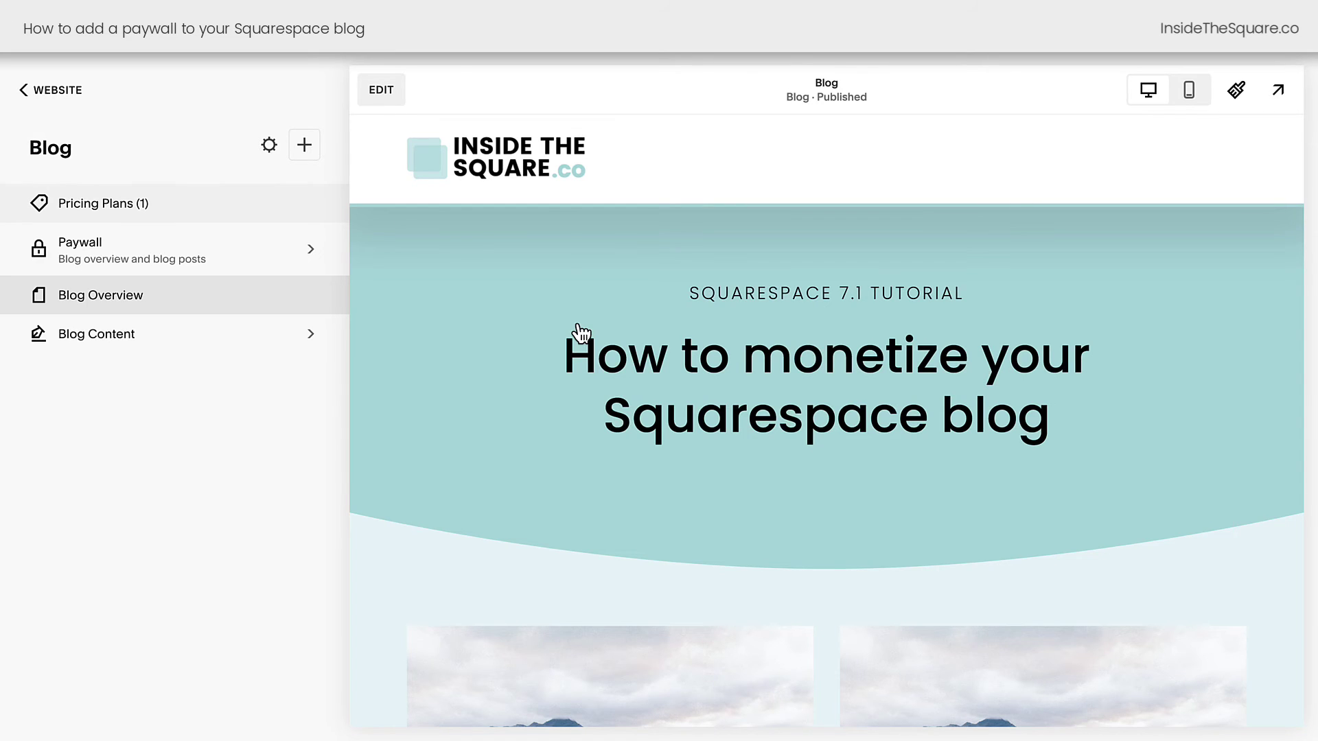
- Edit the 'Create a sales page for your blog' page and search blocks for 'dig'
scroll(580, 333, down, 8)
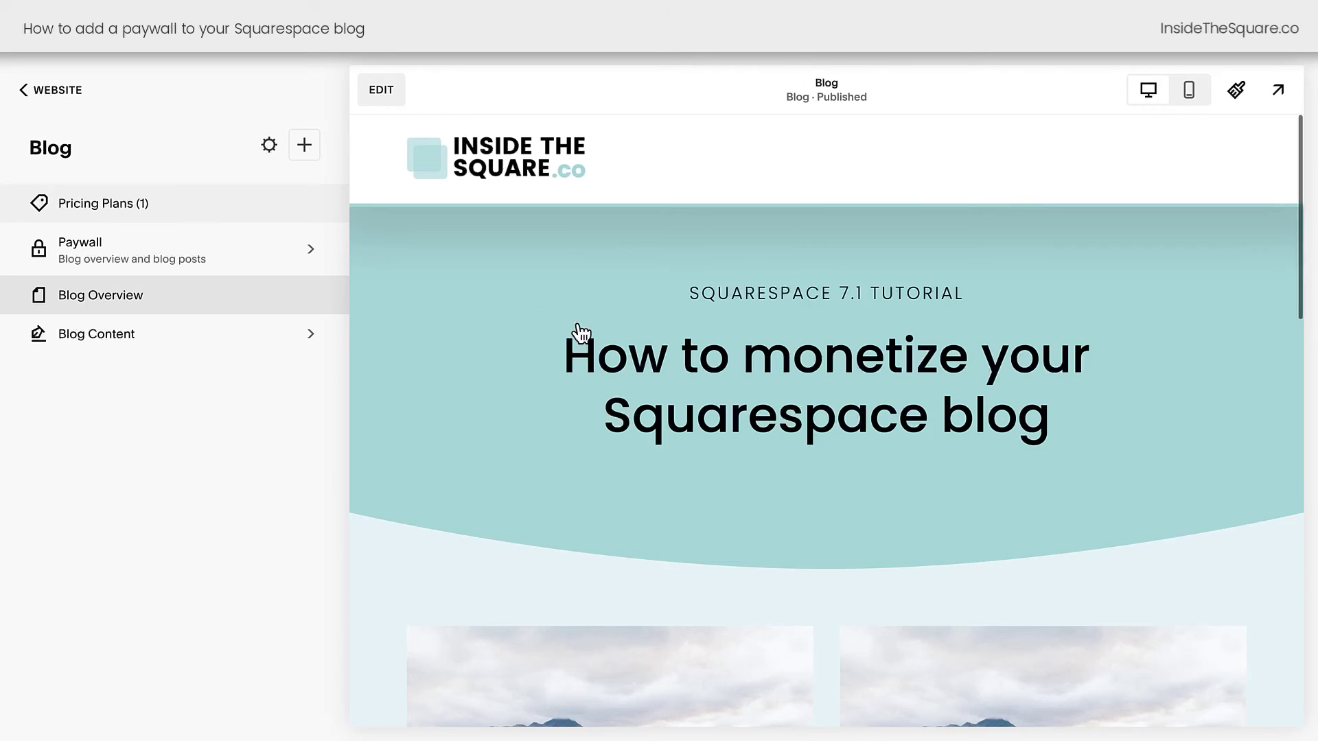
click(41, 99)
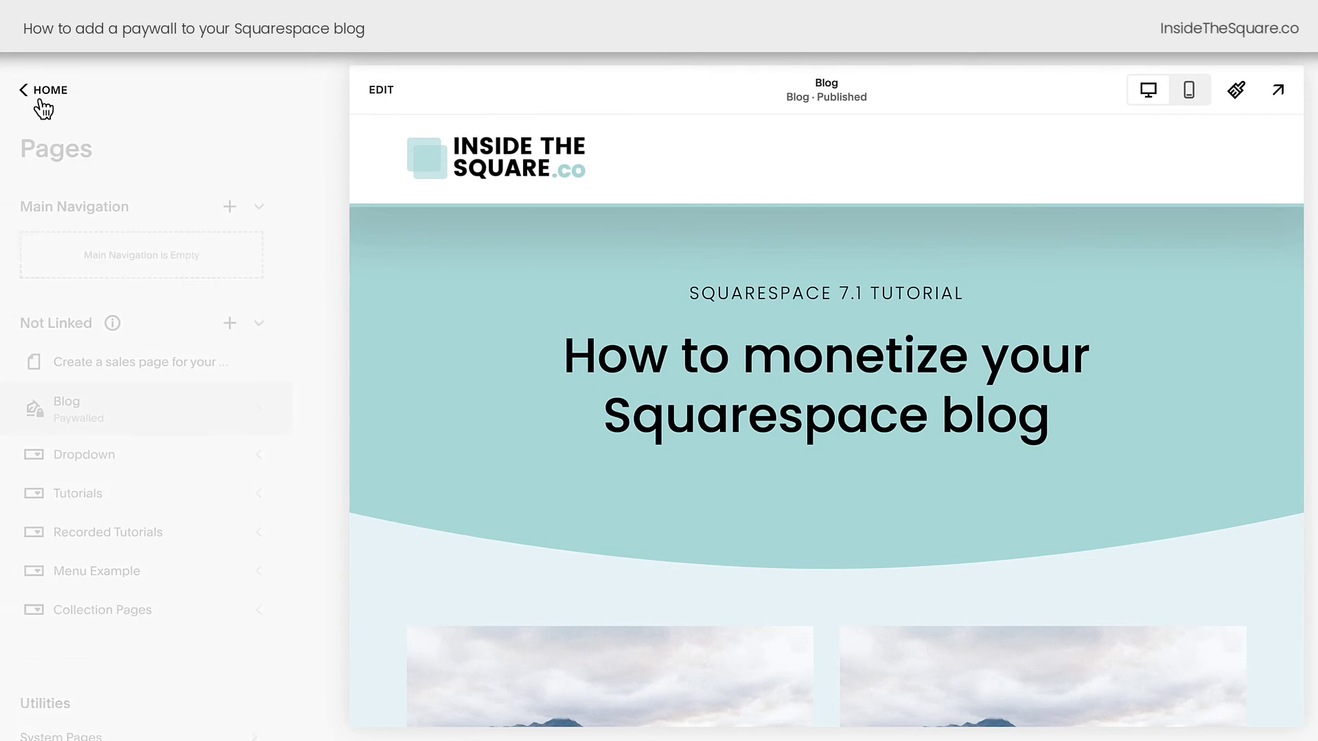
click(206, 371)
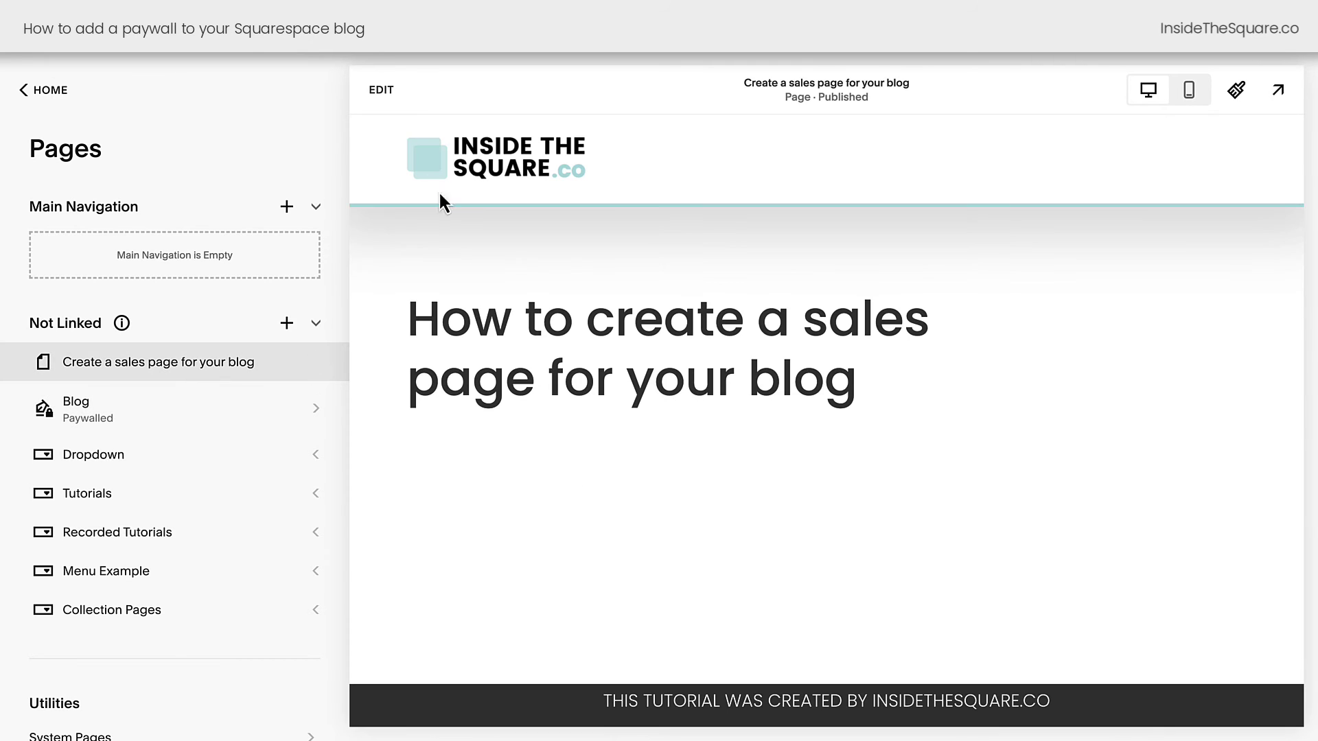
click(383, 93)
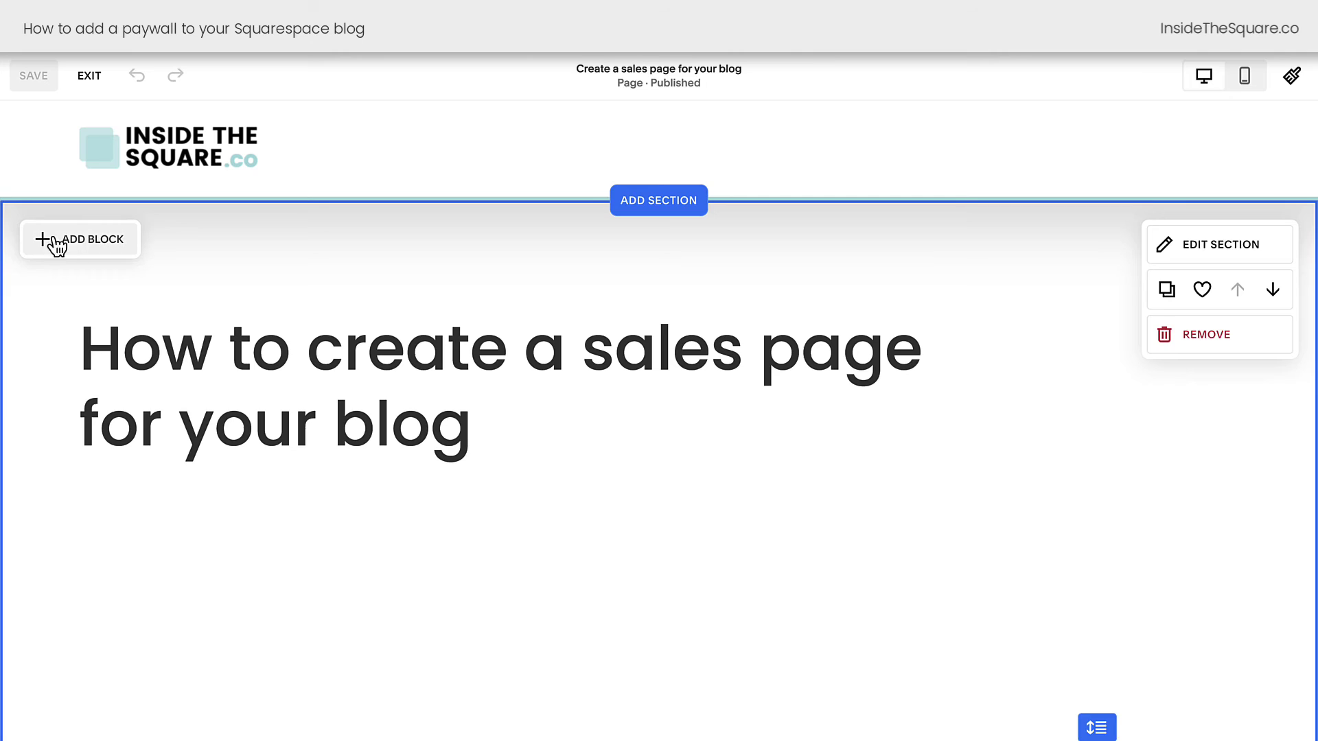
click(67, 245)
text(dig)
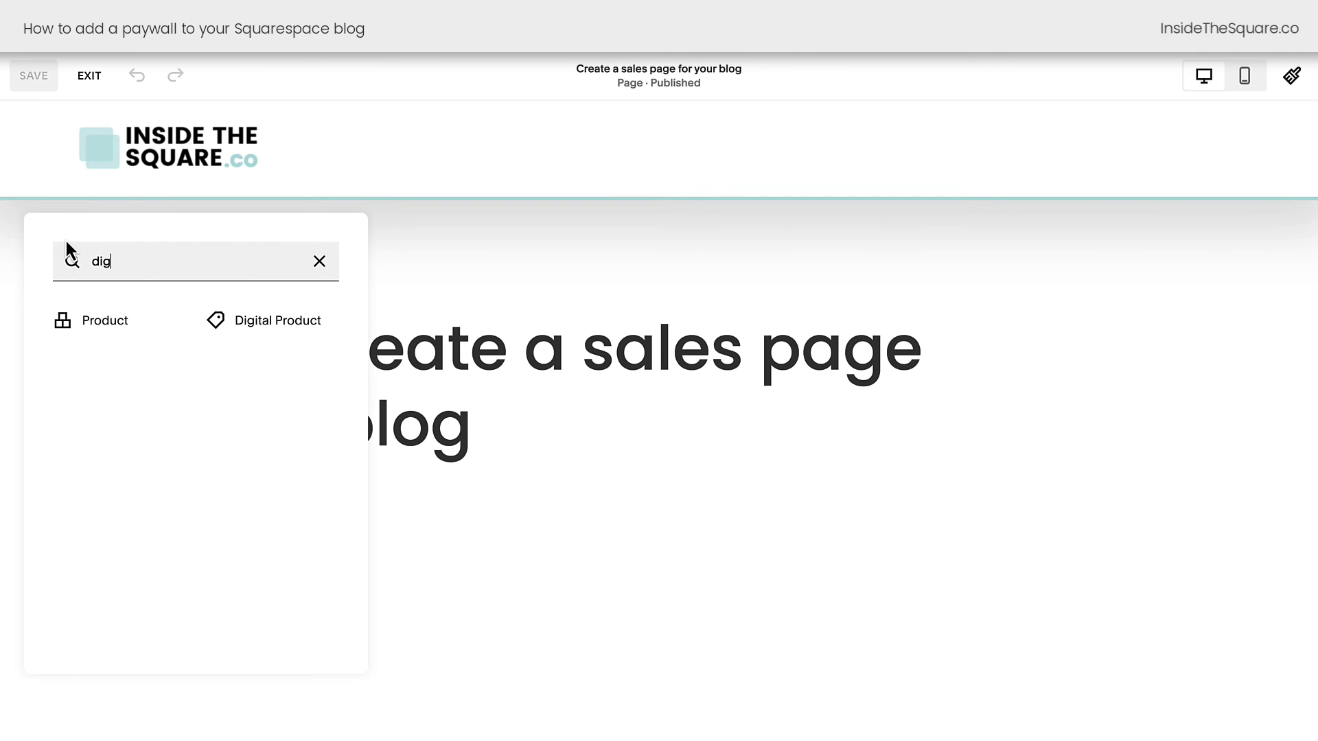
- Insert a Digital Product block and place it to the right of the page title
click(289, 332)
drag(141, 306, 894, 365)
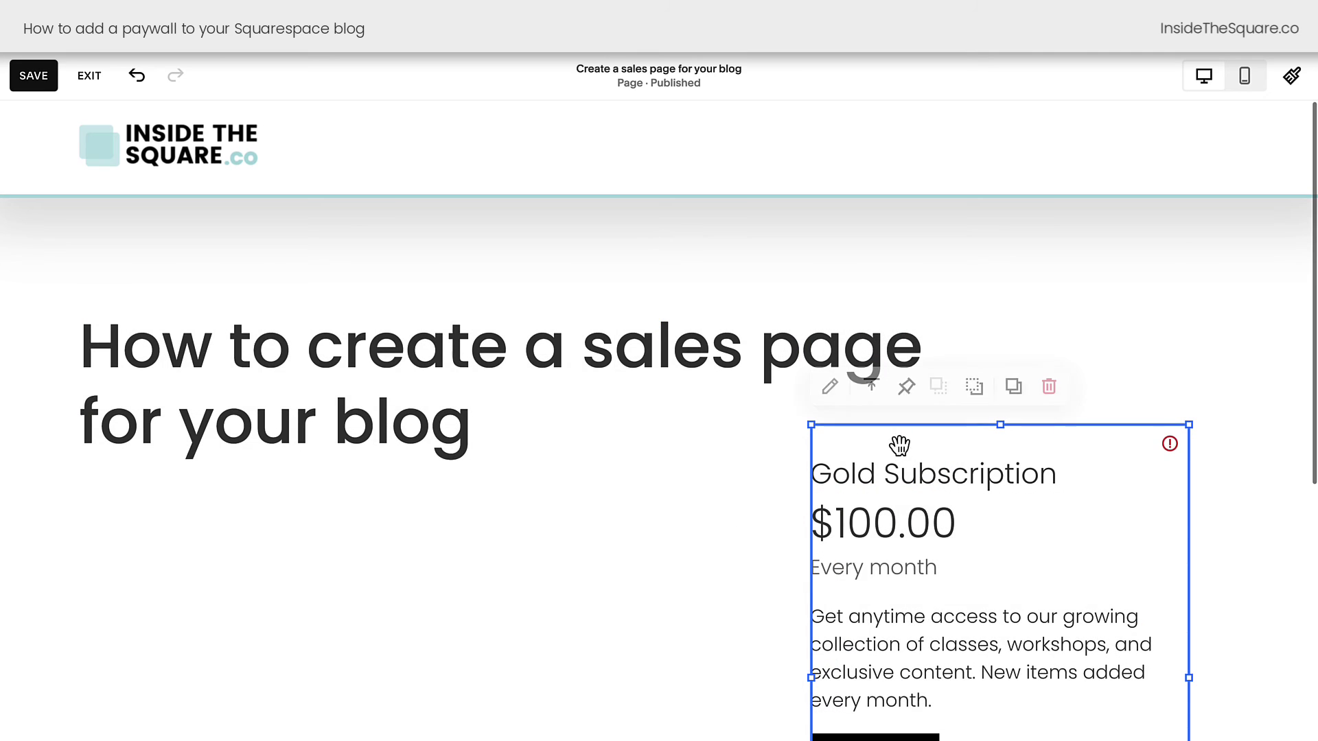
scroll(939, 412, down, 3)
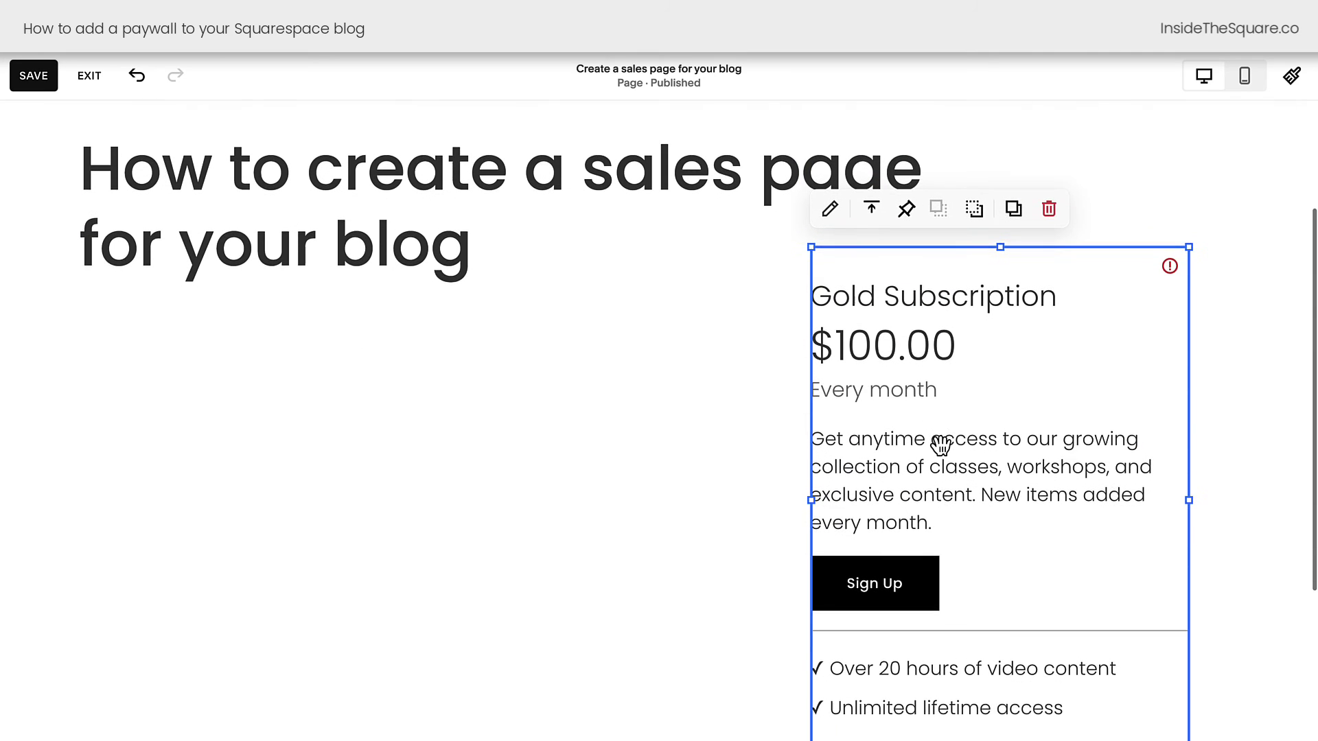
- Set the block's Pricing Plan to Blog 3 and recheck its settings
click(830, 206)
click(1153, 344)
click(1191, 322)
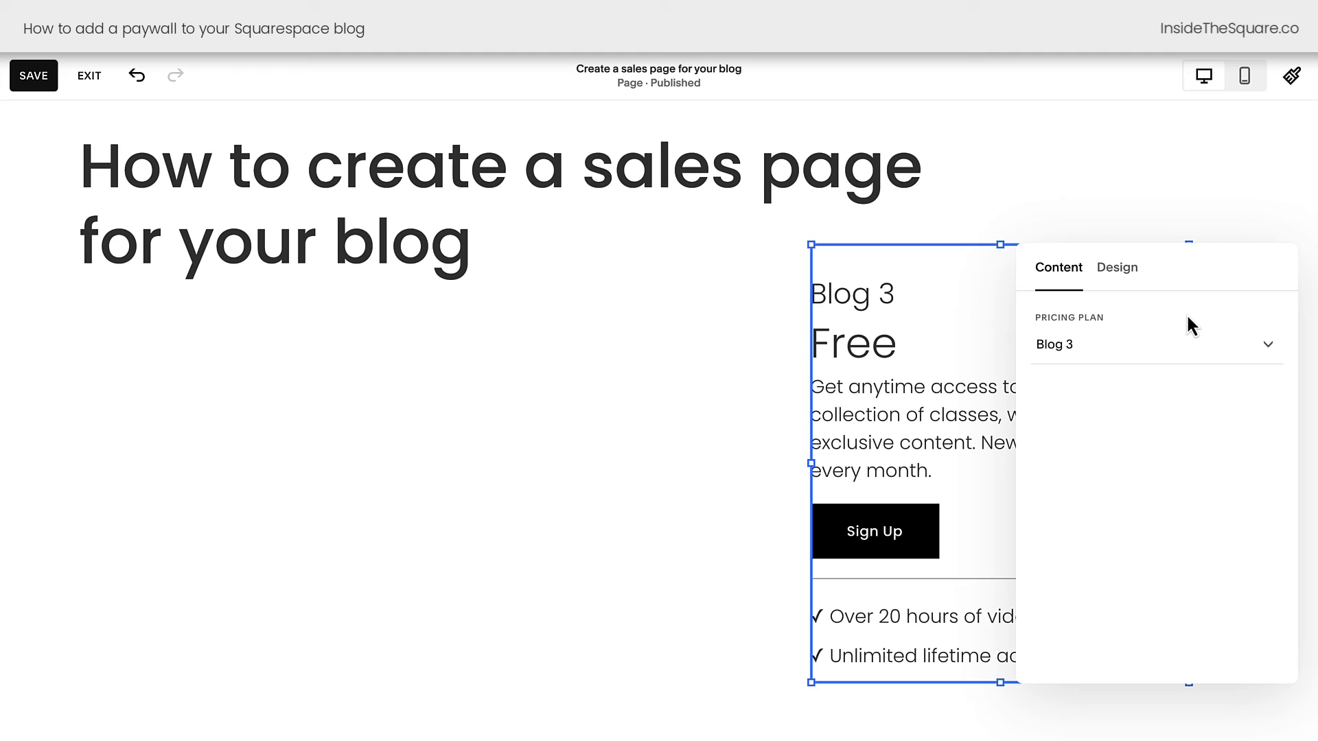
click(669, 327)
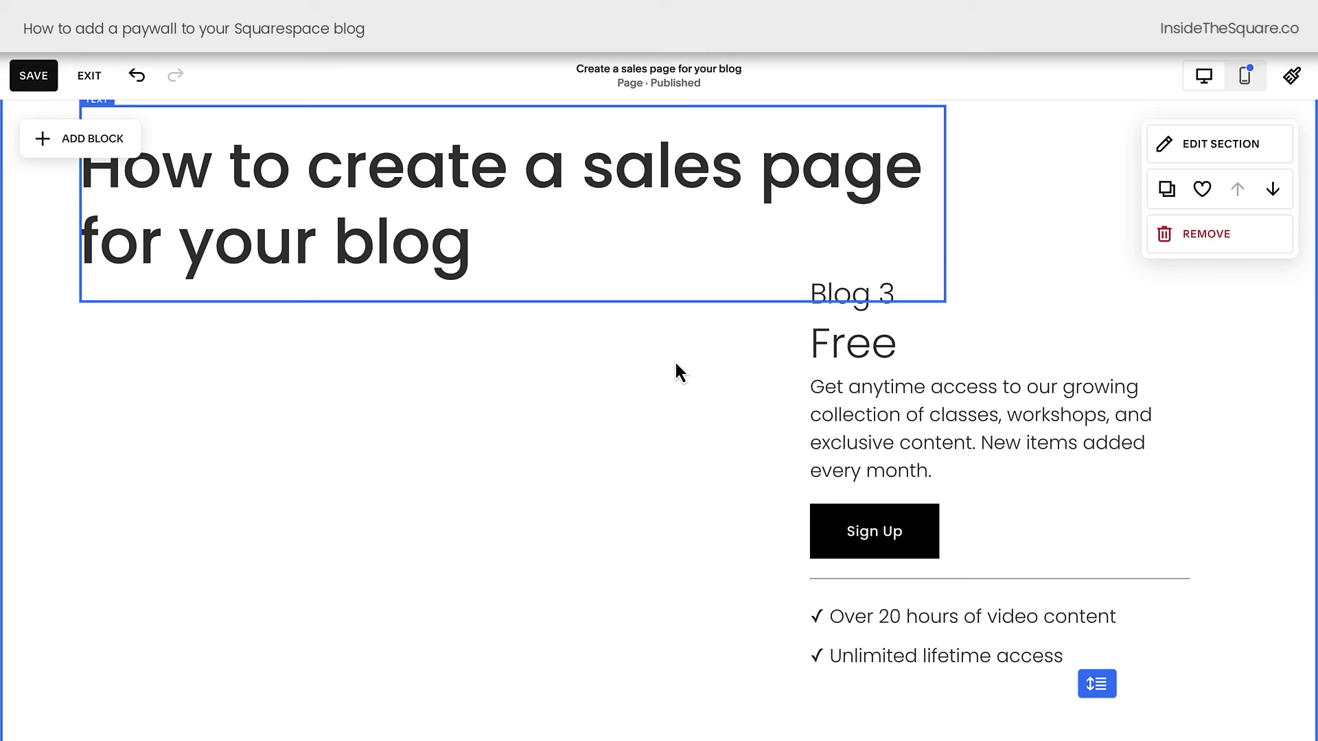
click(900, 330)
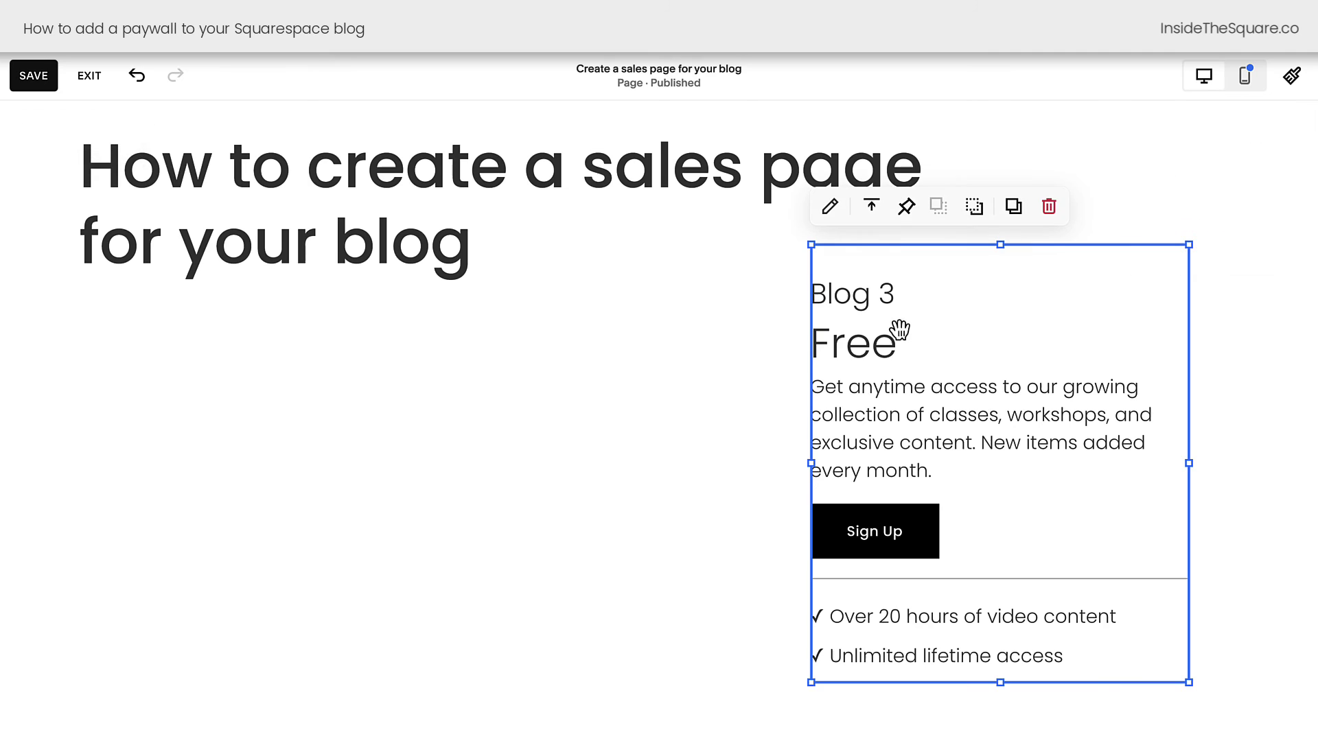
click(836, 207)
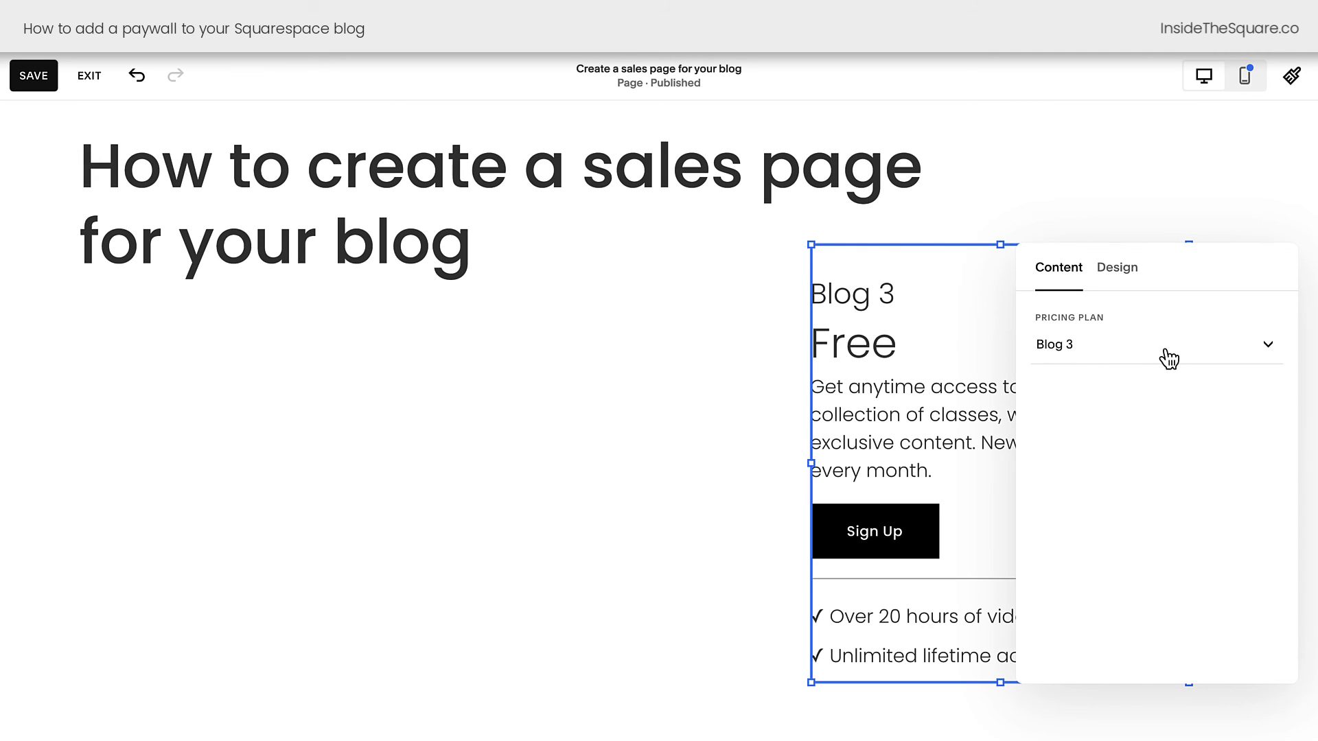